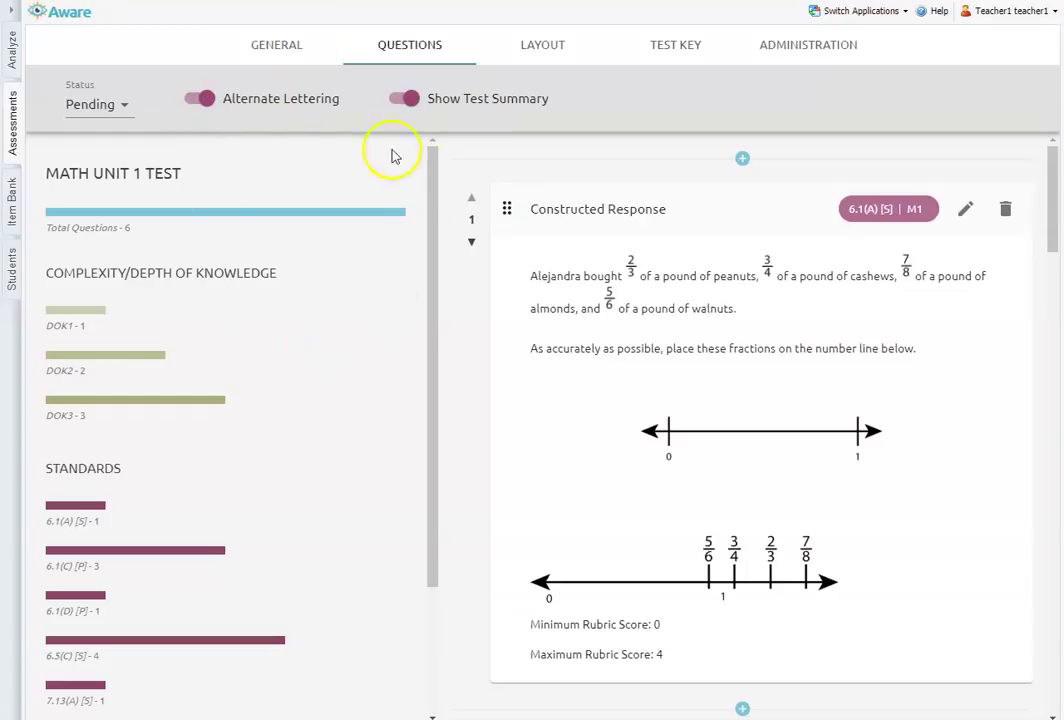
- Hide the test summary for the Math Unit 1 Test questions
left_click(410, 99)
left_click(412, 99)
left_click(412, 99)
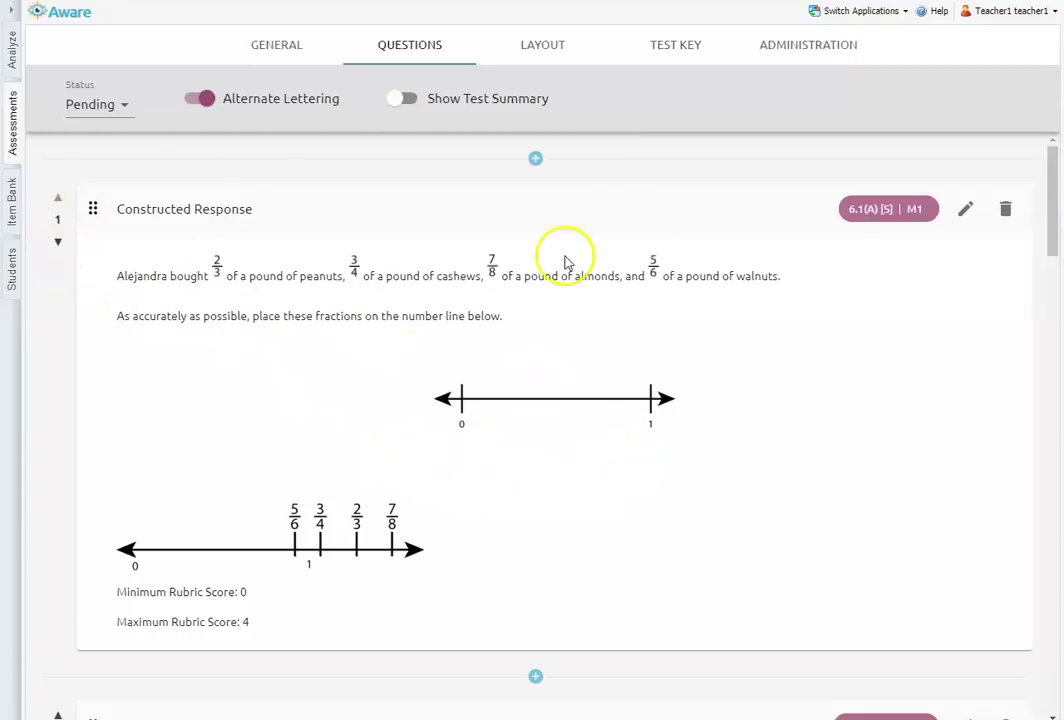
- Preview the online test from its administration settings, have question 1 read aloud, pause the speech, and close the preview
left_click(822, 49)
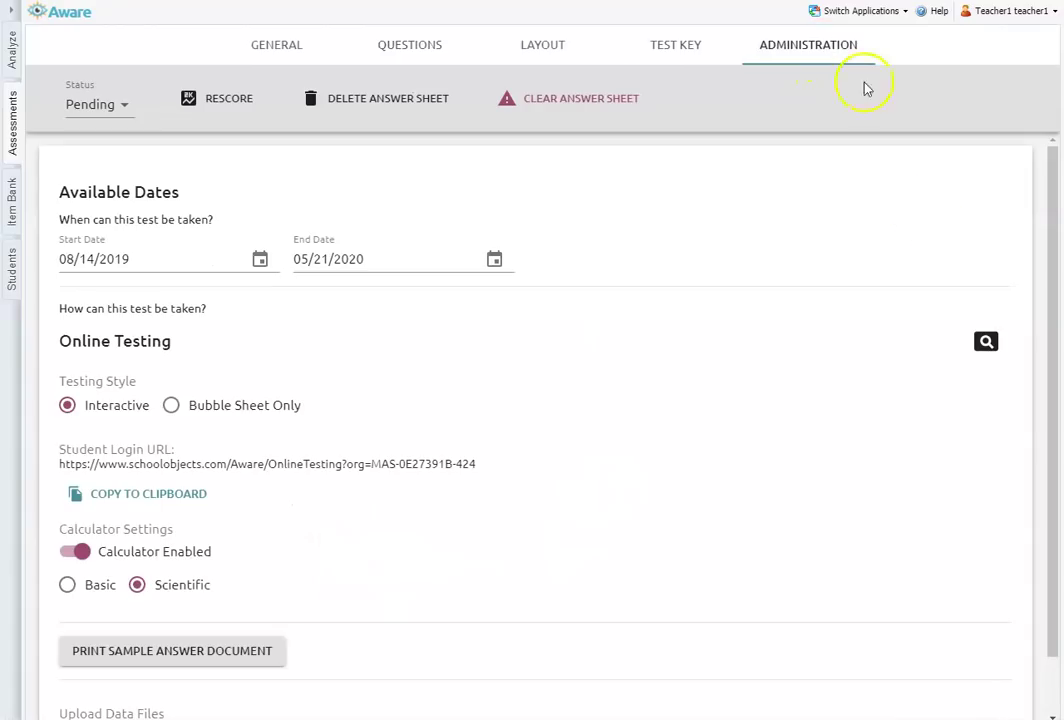
left_click(987, 350)
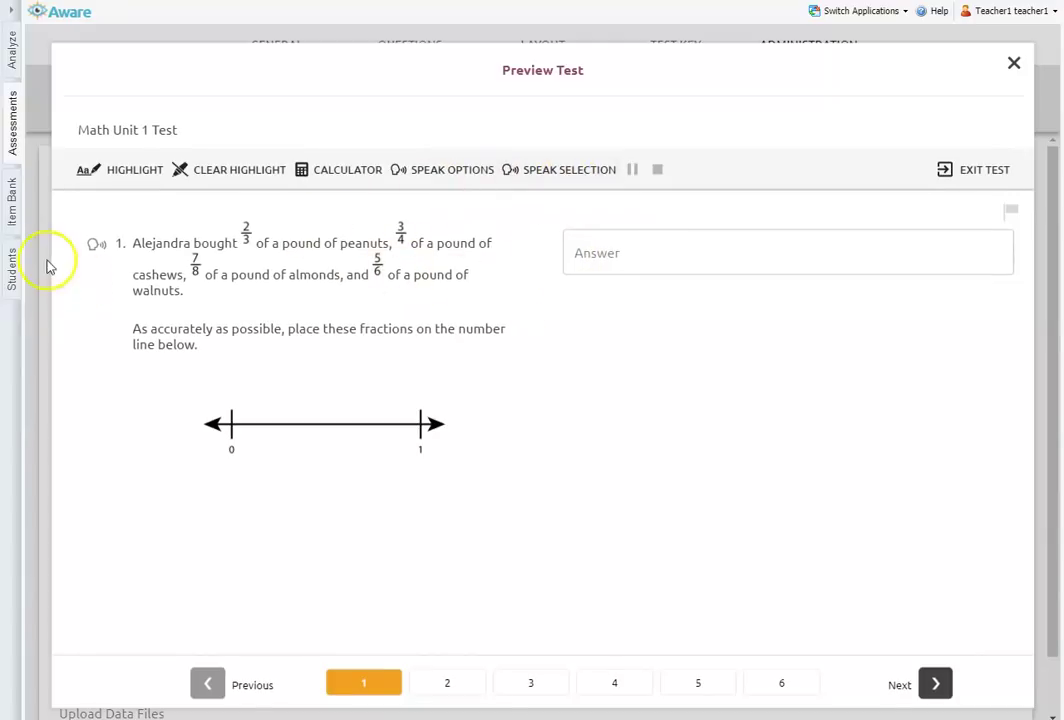
left_click(94, 246)
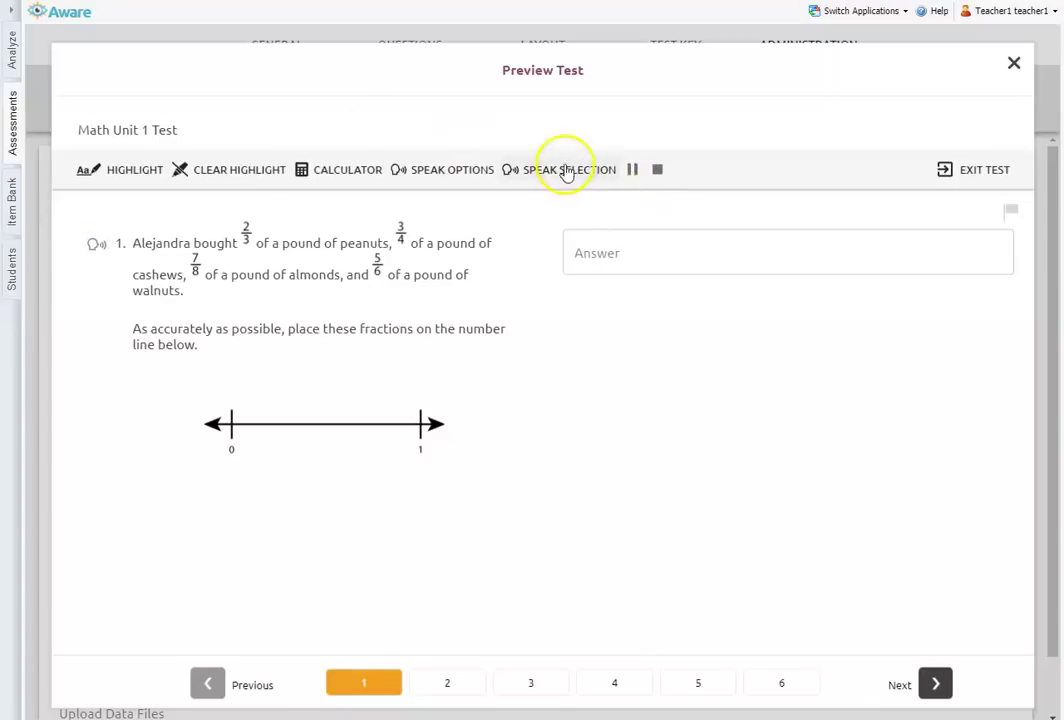
left_click(633, 171)
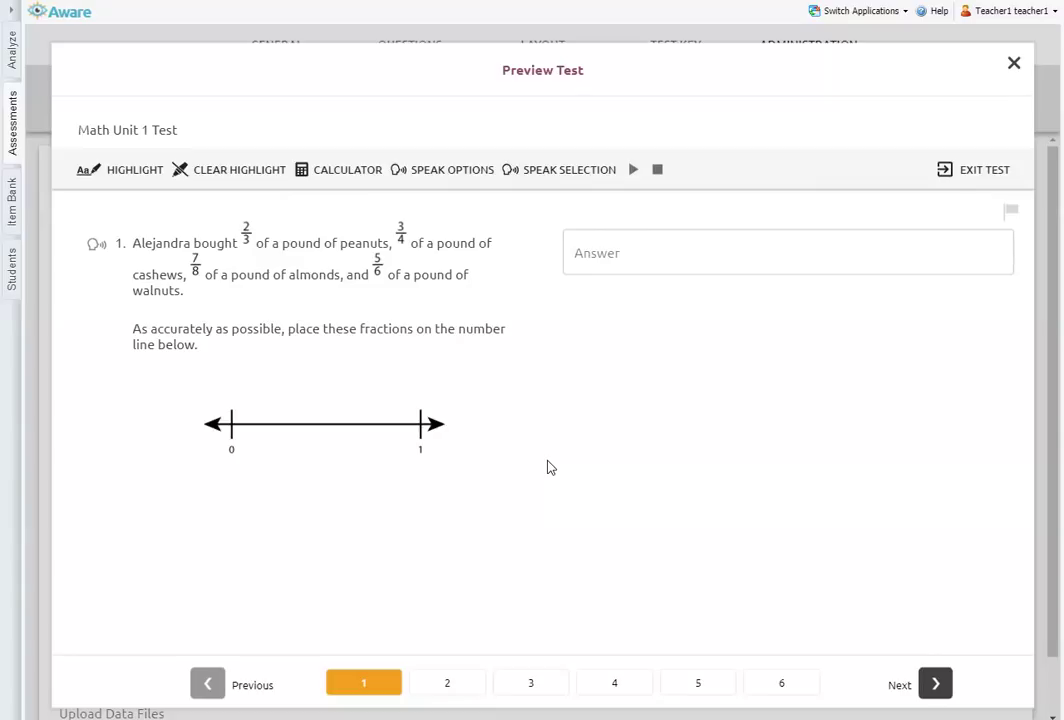
left_click(1014, 63)
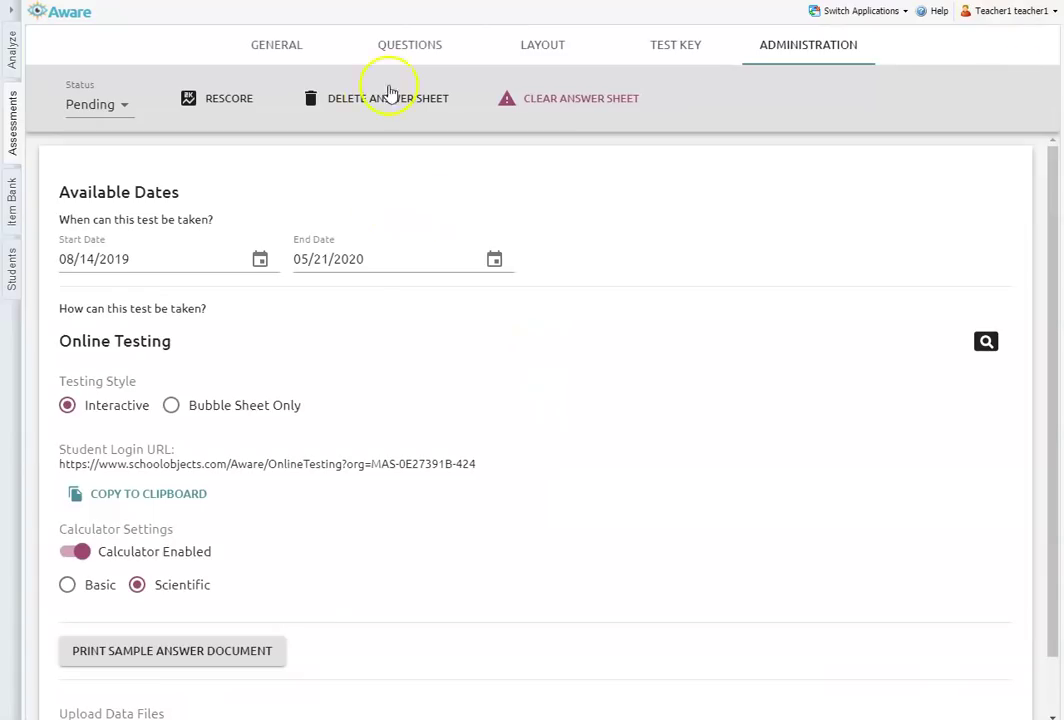
- Open question 1 for editing and give the 2/3 fraction image the alternative text "two over three"
left_click(415, 47)
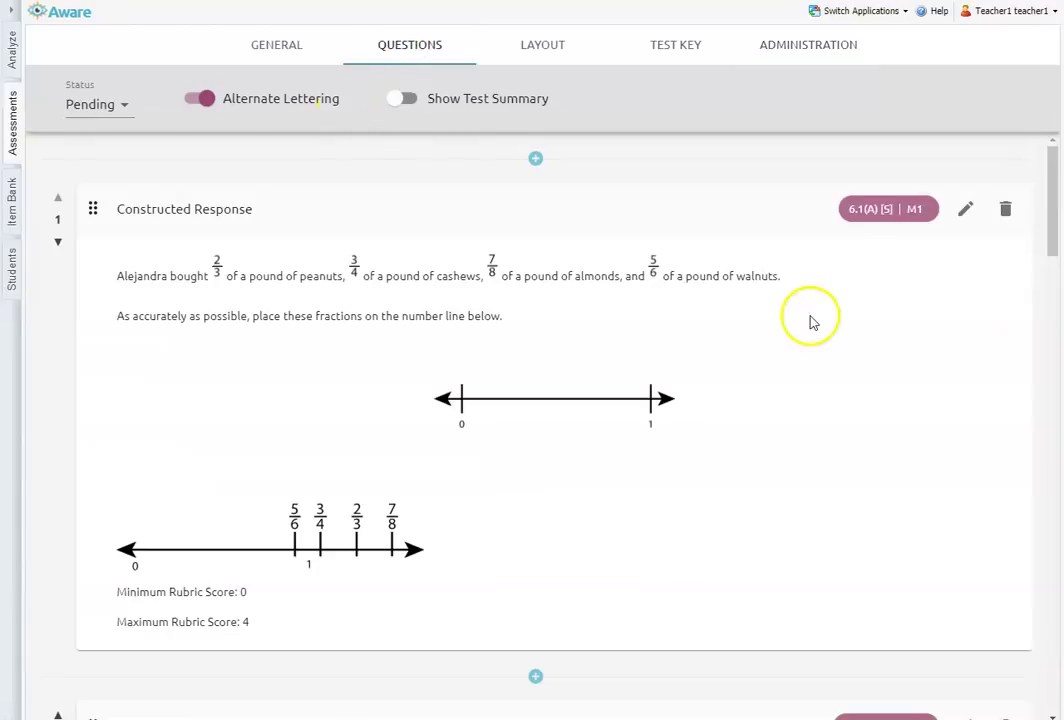
left_click(966, 212)
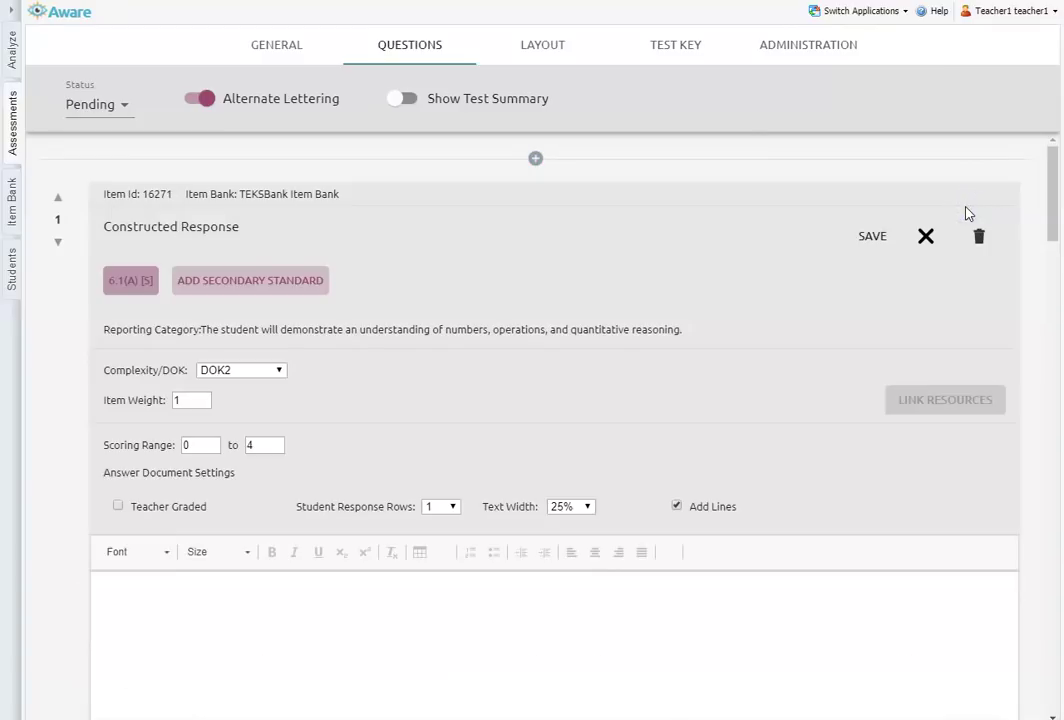
scroll(775, 360, "down", 2)
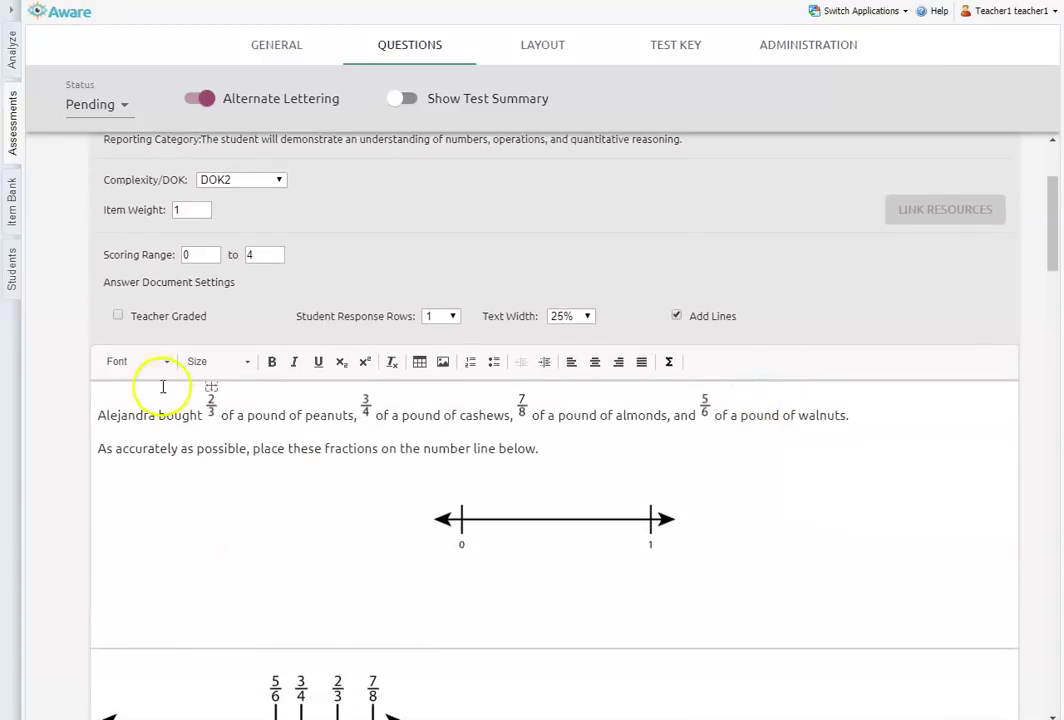
left_click(213, 411)
left_click(213, 412)
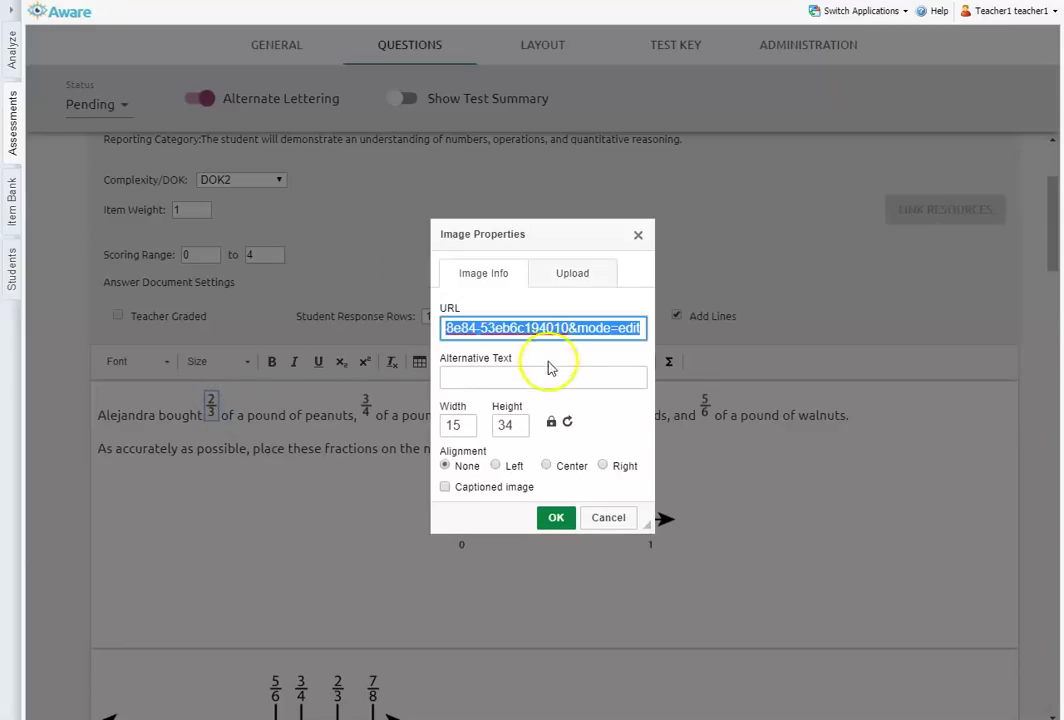
left_click(495, 379)
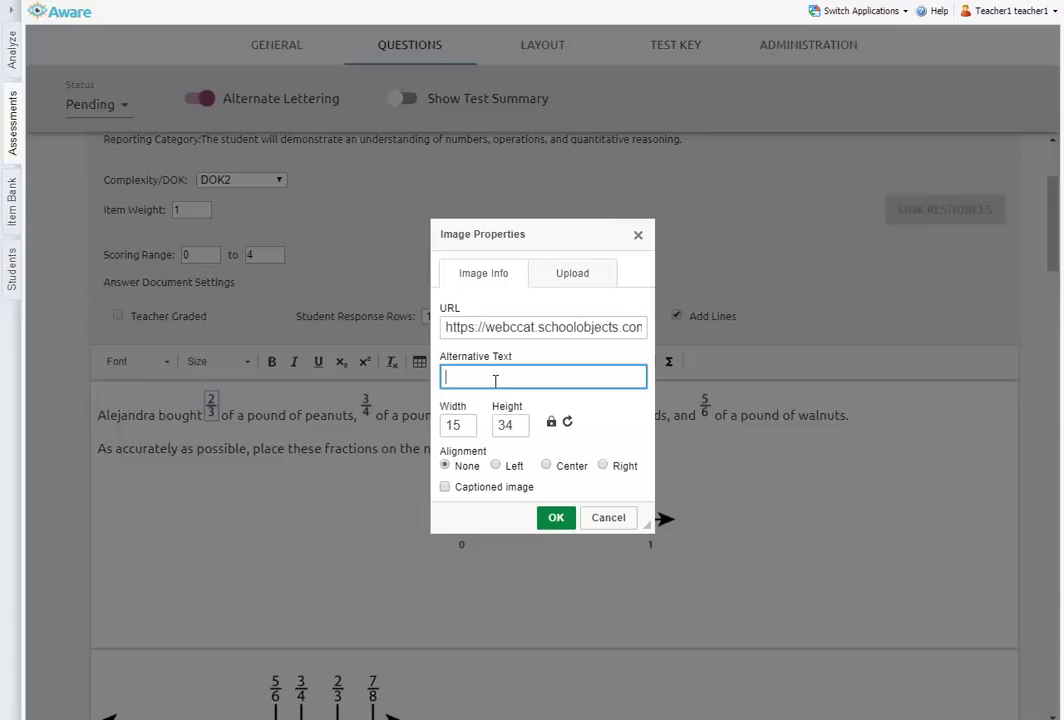
type("two over three")
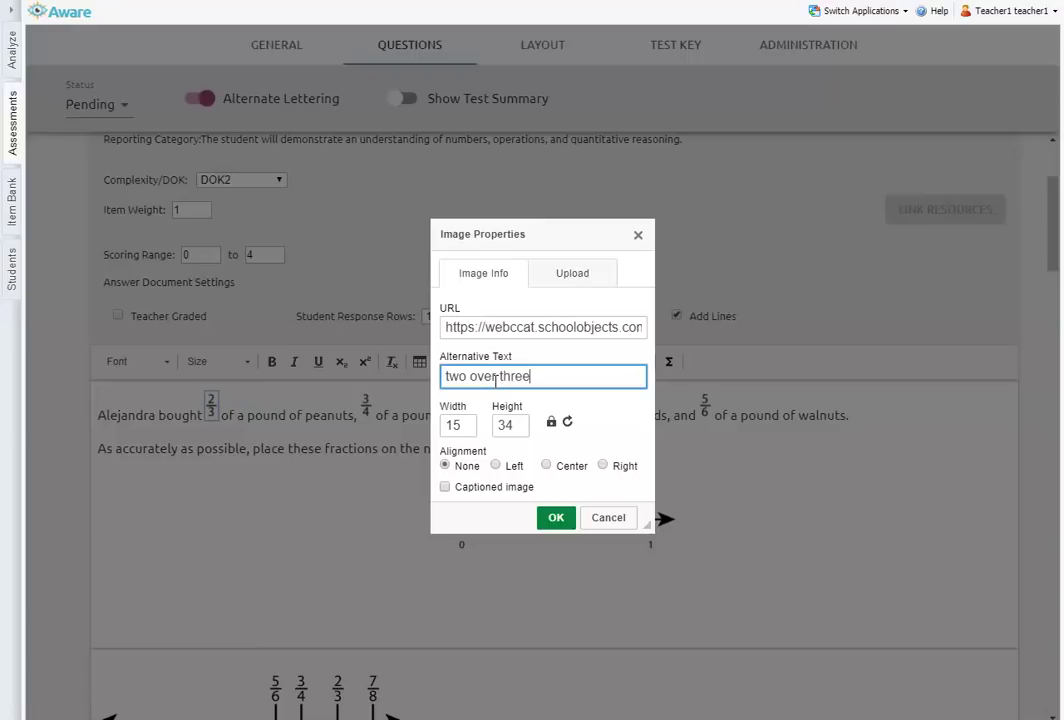
left_click(556, 518)
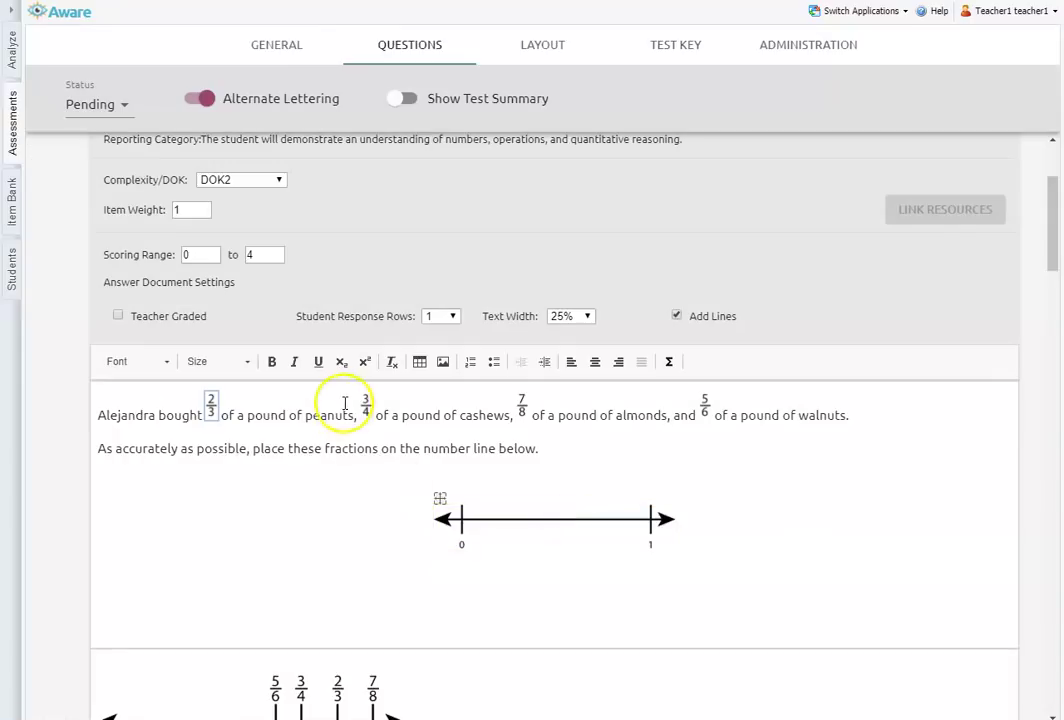
- Give the 3/4 fraction image in question 1 the alternative text "three over four"
double_click(367, 404)
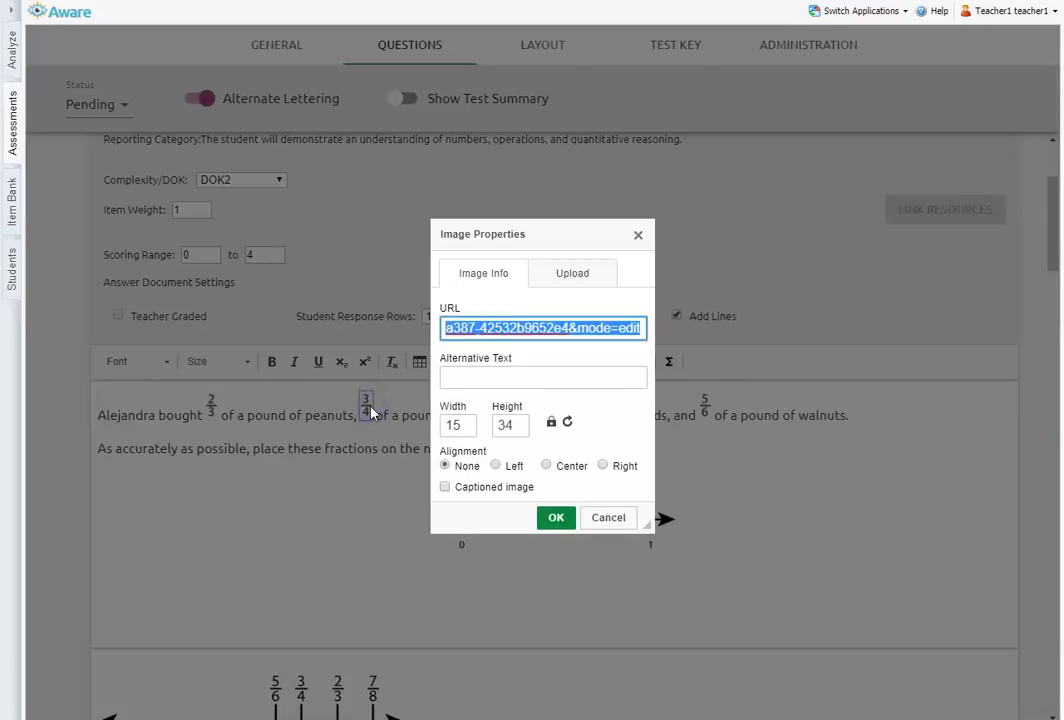
left_click(483, 375)
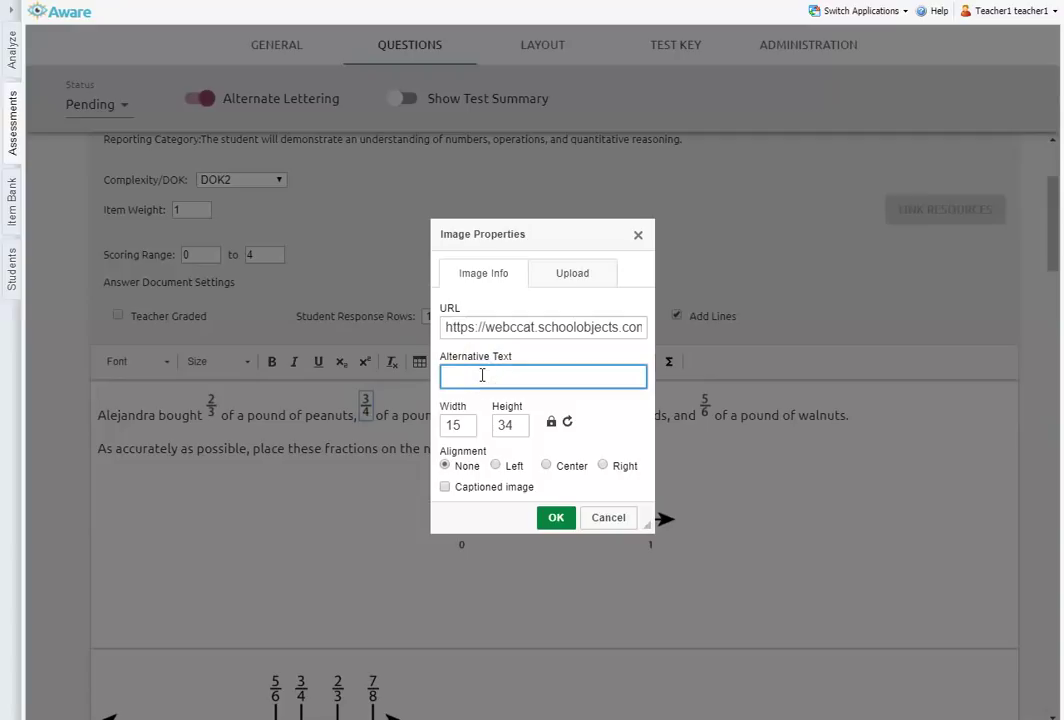
type("three over four")
left_click(557, 520)
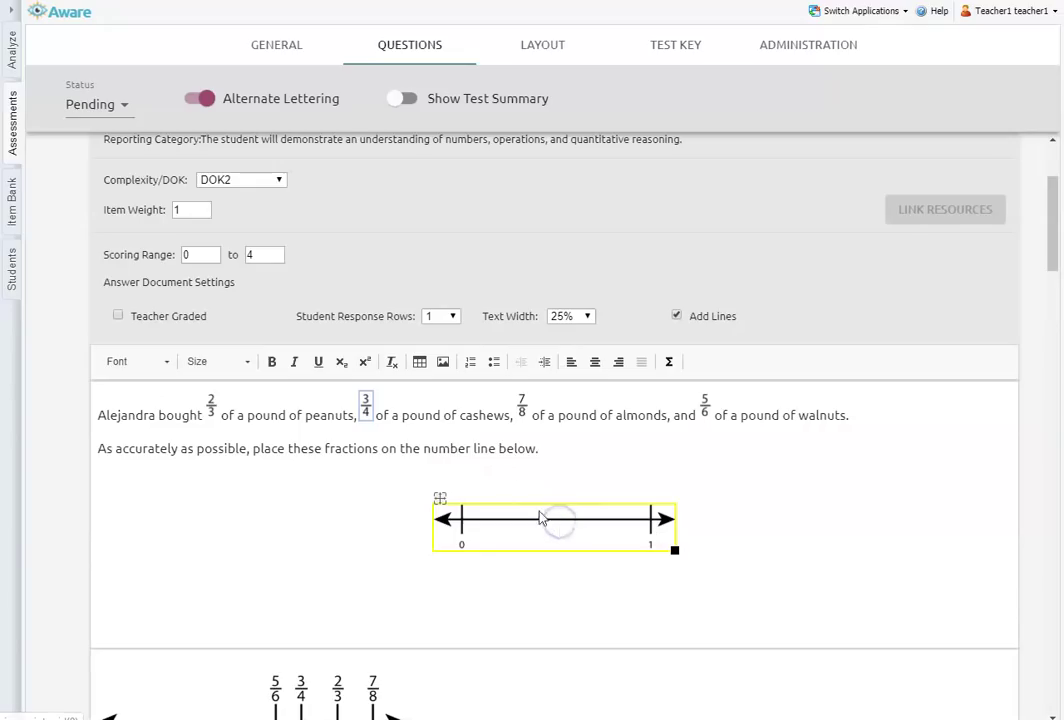
- Give the 7/8 fraction image in question 1 the alternative text "seven over eighth"
left_click(524, 405)
double_click(526, 408)
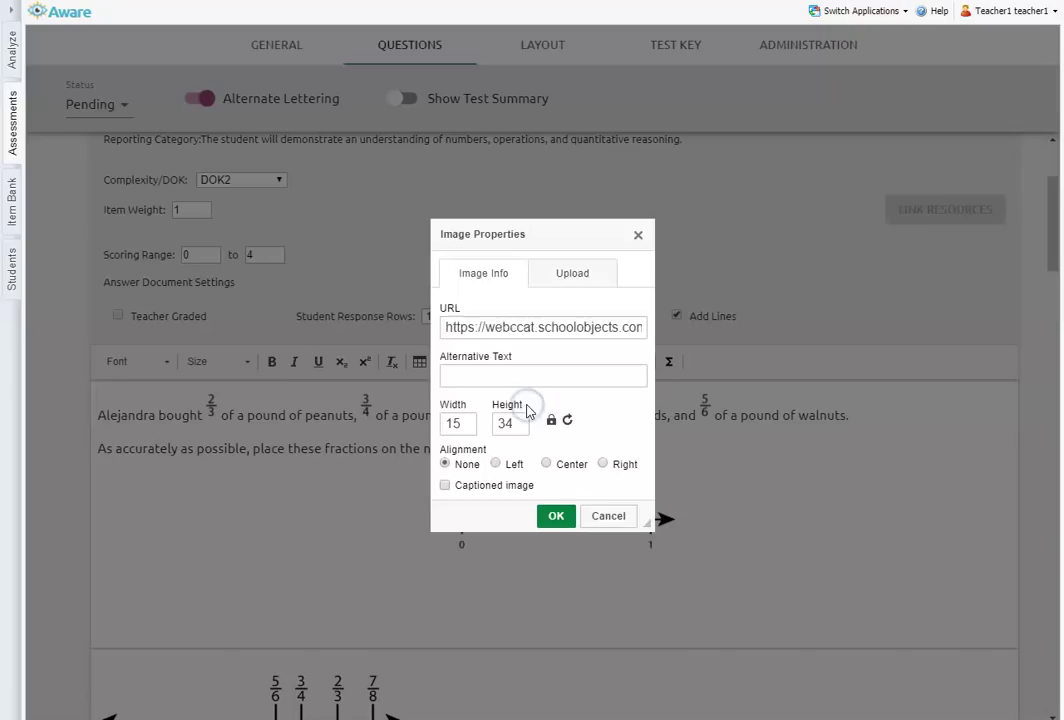
left_click(482, 375)
type("seven over eighth")
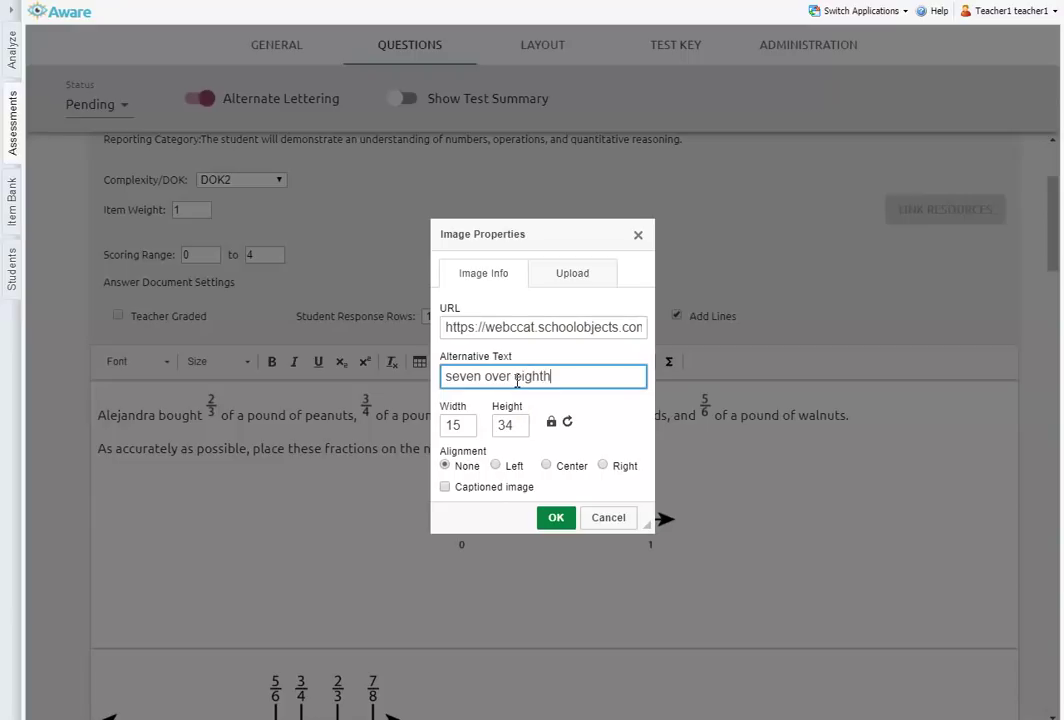
left_click(560, 518)
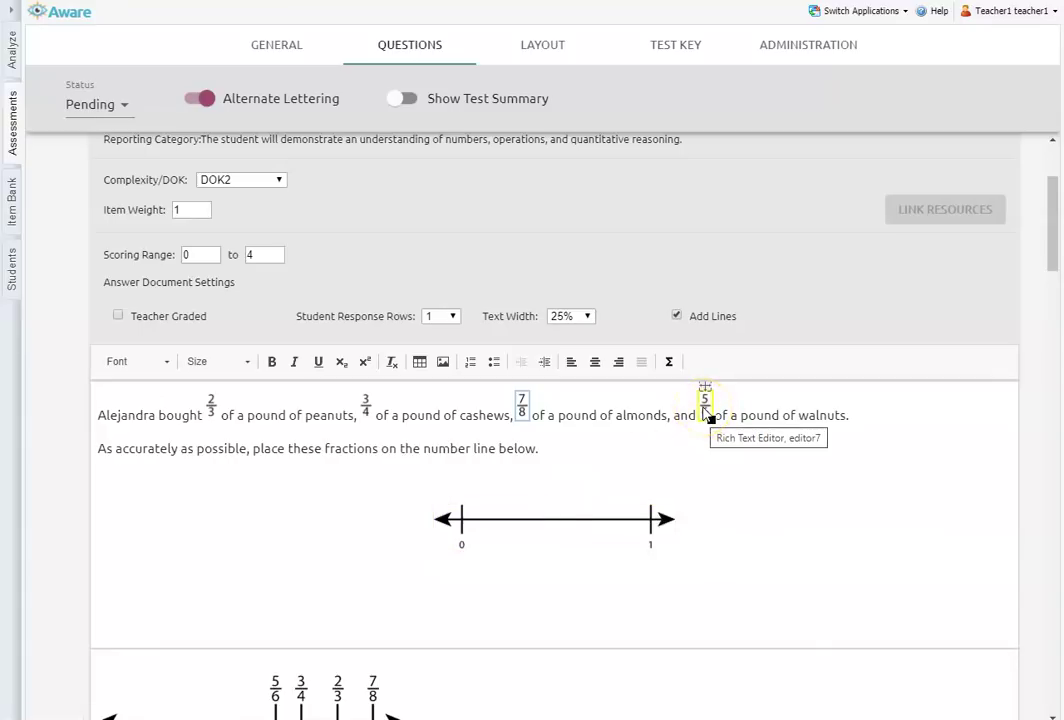
- Give the 5/6 fraction image in question 1 the alternative text "five over six"
double_click(707, 410)
left_click(517, 375)
type("five over si")
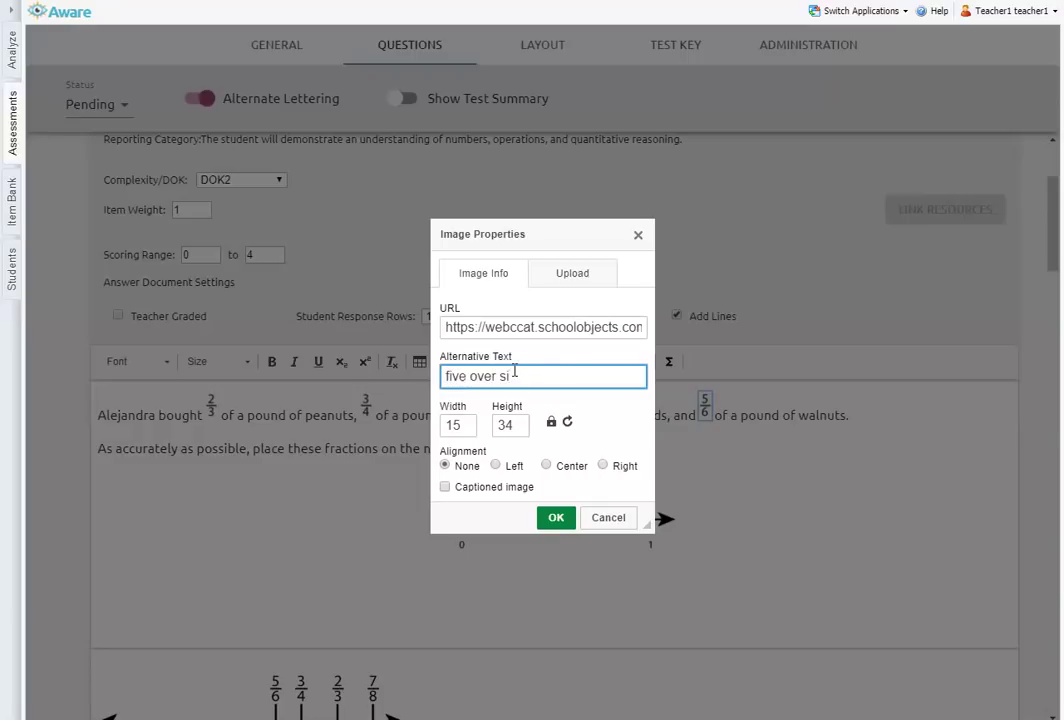
type("x")
left_click(558, 517)
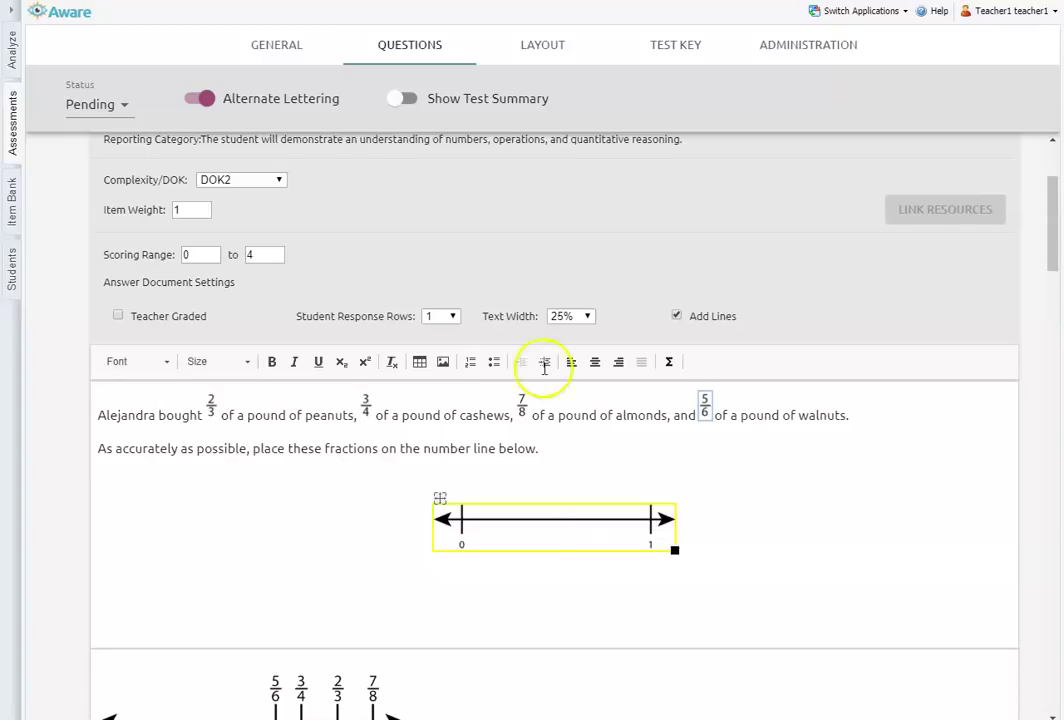
double_click(548, 541)
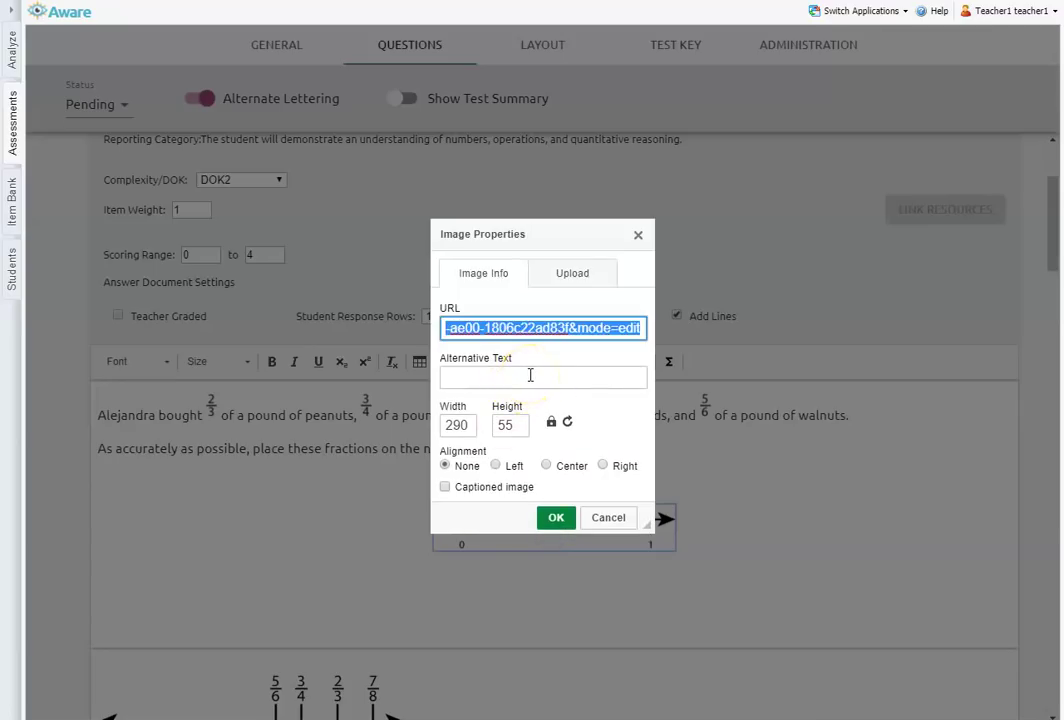
left_click(638, 234)
left_click(451, 550)
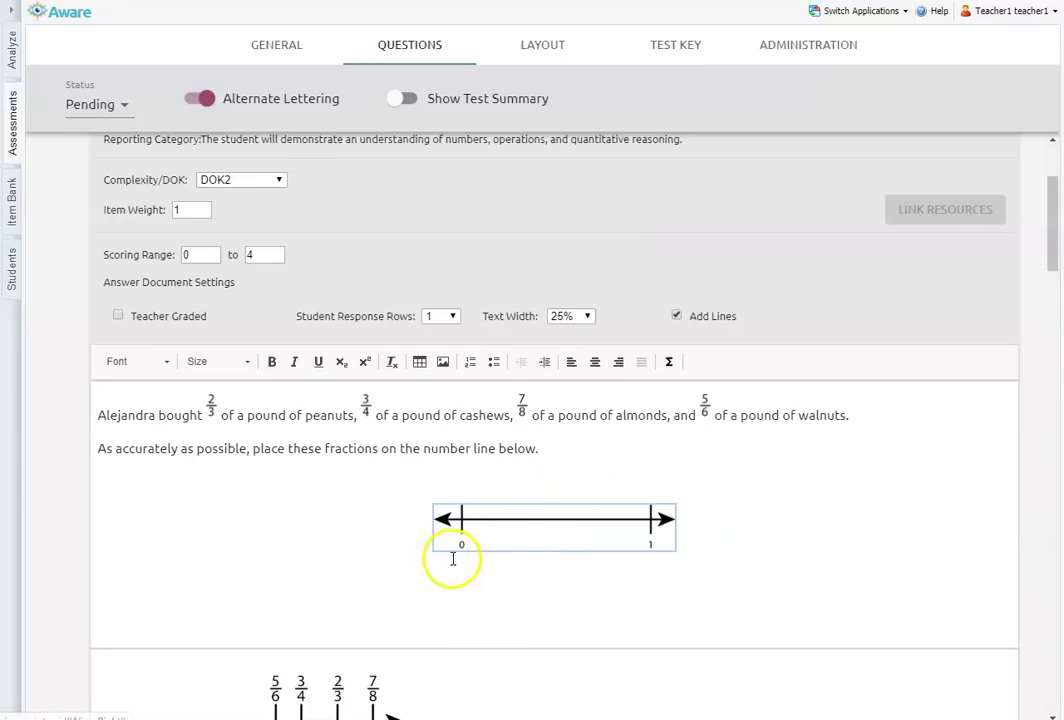
- Give the number line image below the question text the alternative text "zero one"
double_click(551, 545)
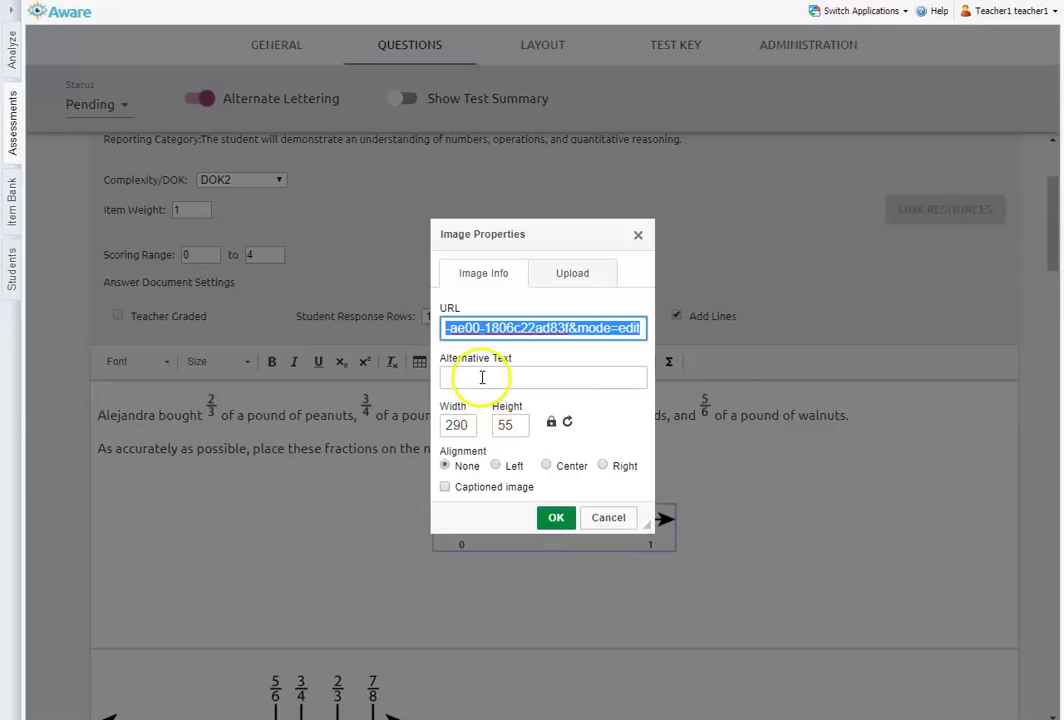
left_click(482, 377)
type("o")
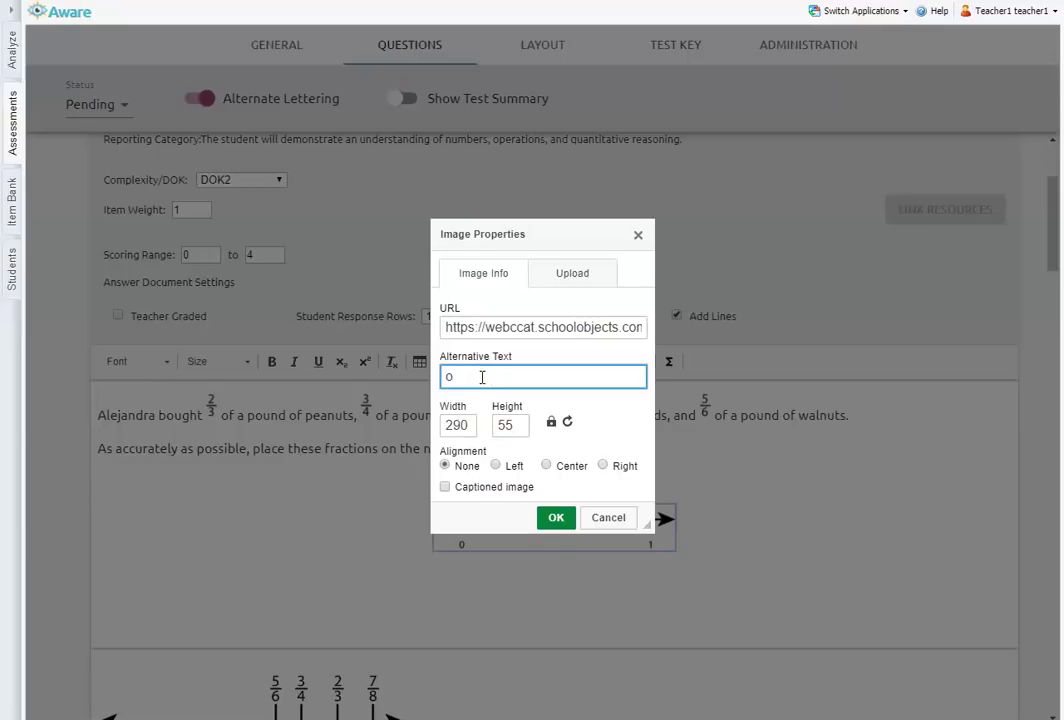
key("BackSpace")
type("zero one")
left_click(556, 518)
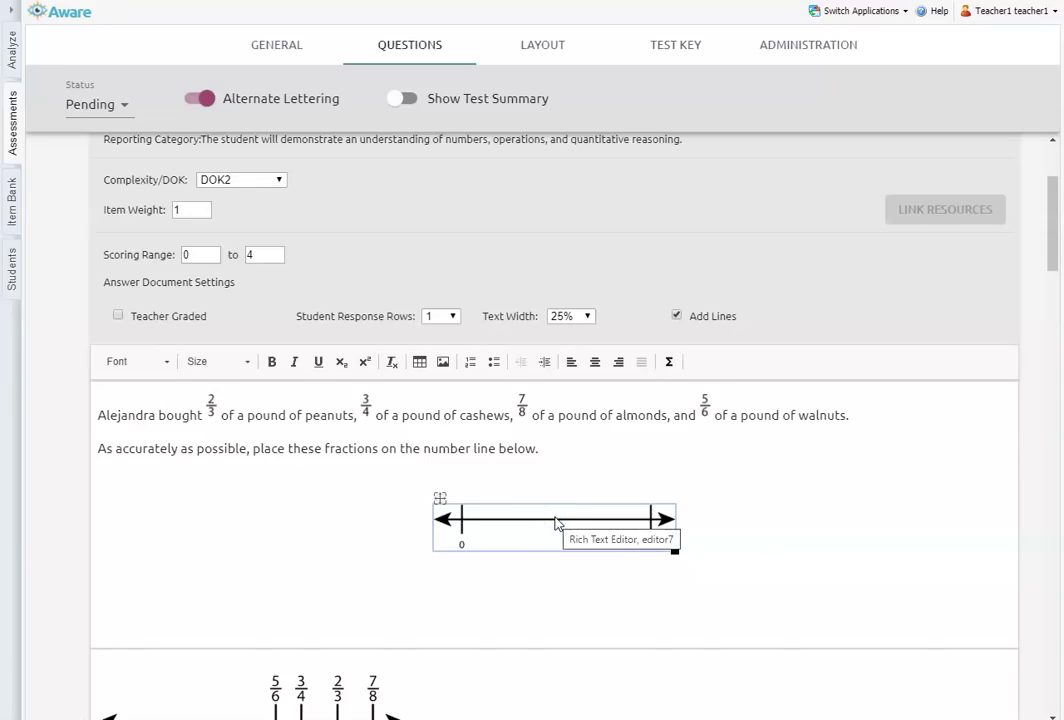
- Add a period after "zero" in the number line image's alternative text and save question 1
double_click(532, 537)
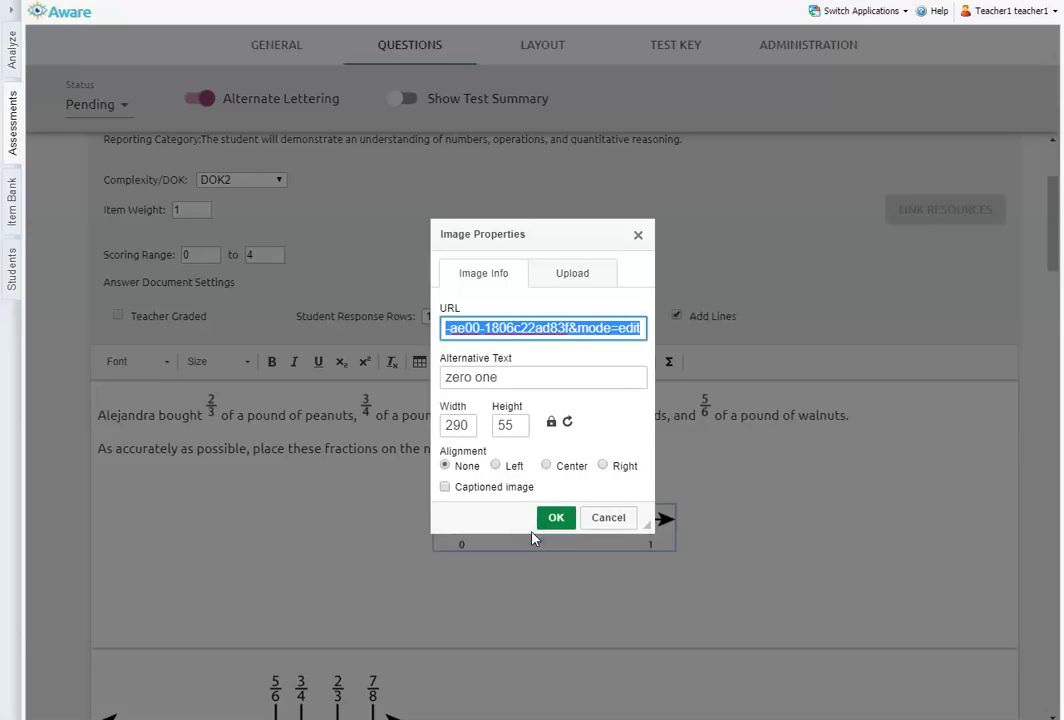
left_click(455, 377)
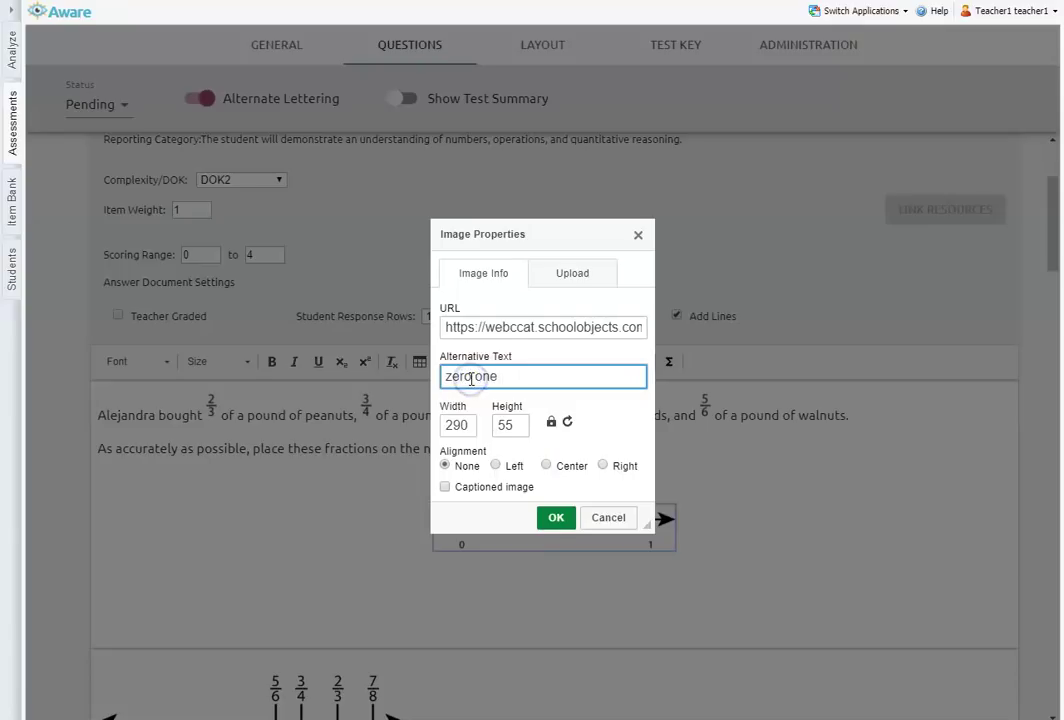
left_click(471, 377)
type(".")
left_click(724, 375)
left_click(796, 489)
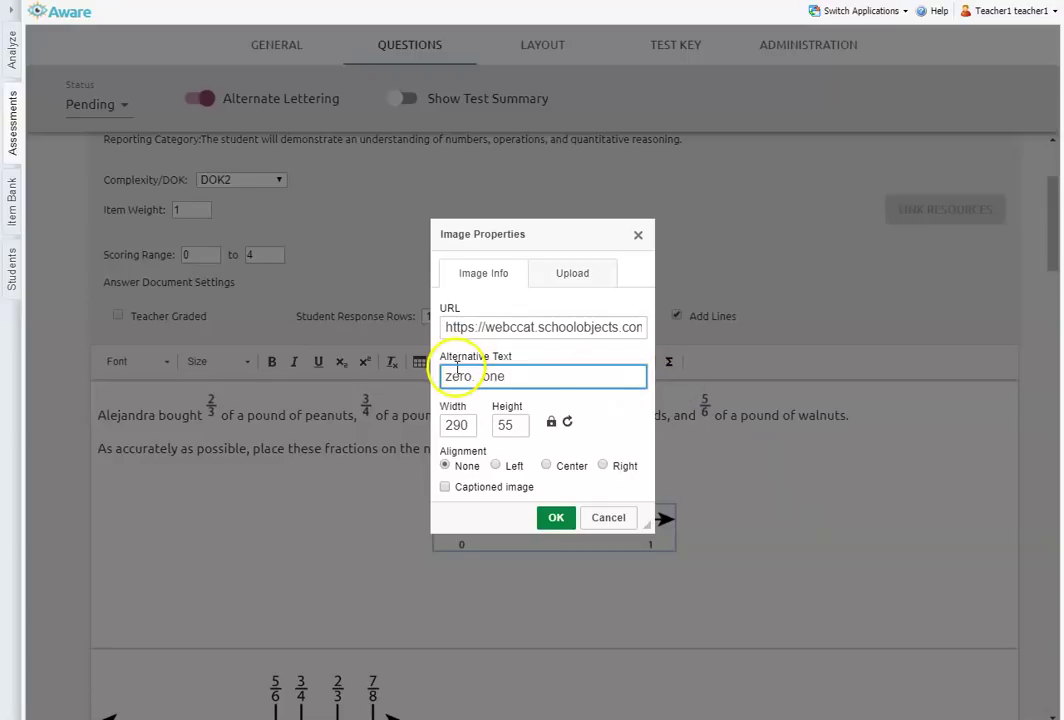
left_click(556, 516)
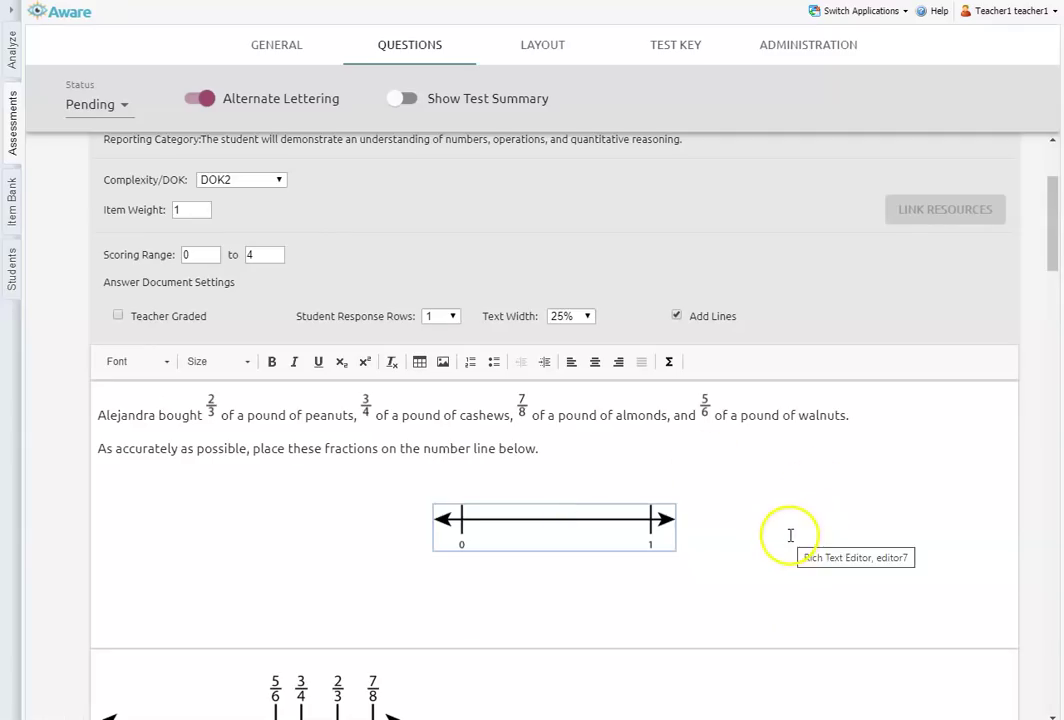
scroll(788, 530, "up", 3)
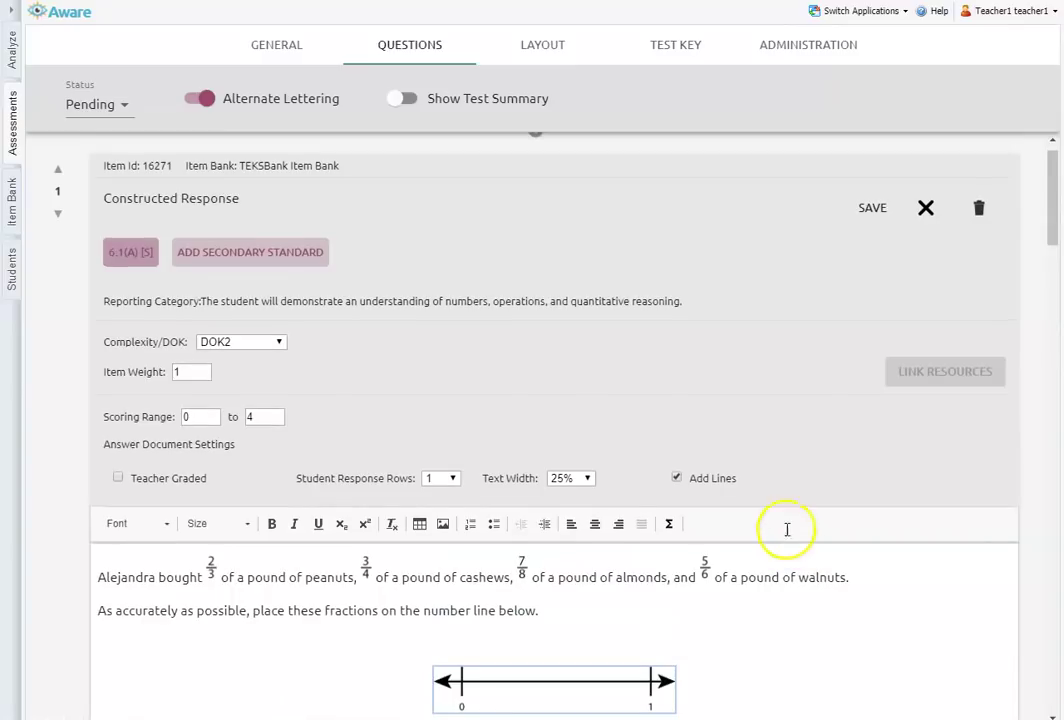
left_click(871, 212)
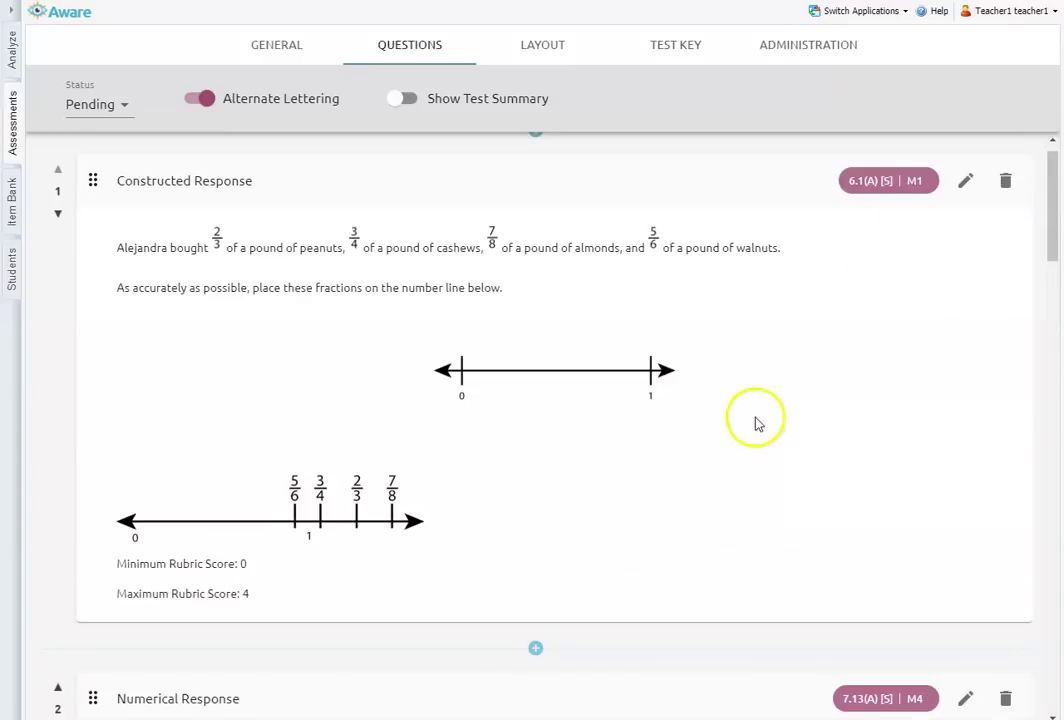
- Preview the online test, have question 1 read aloud to check the images' alternative text, and close the preview
scroll(705, 523, "down", 7)
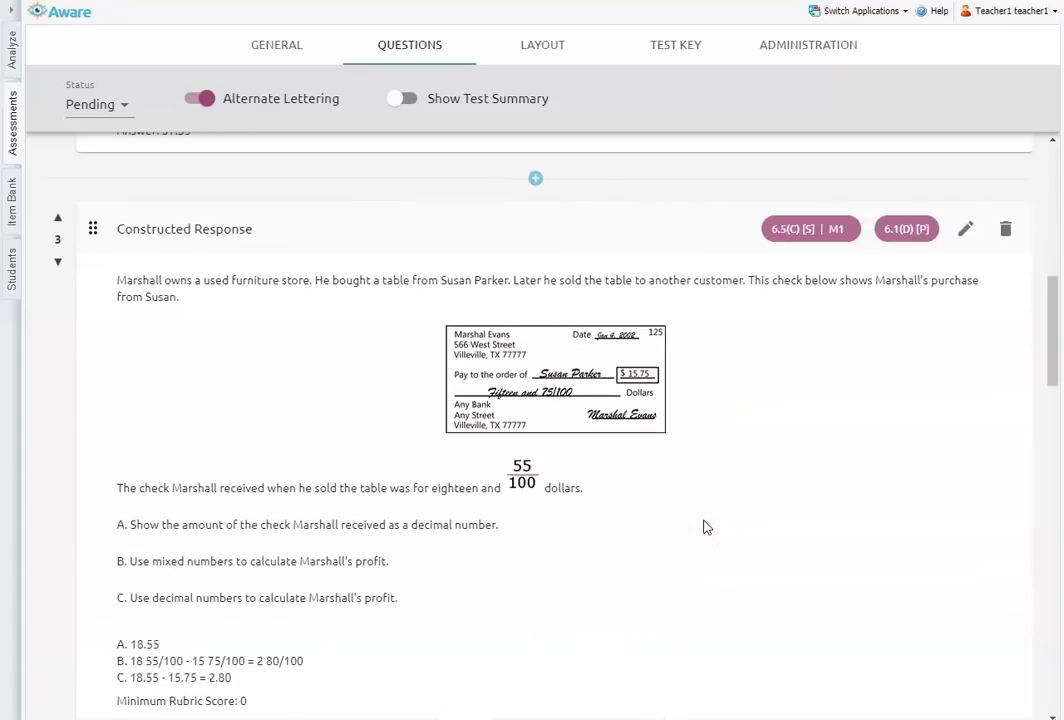
scroll(705, 523, "up", 8)
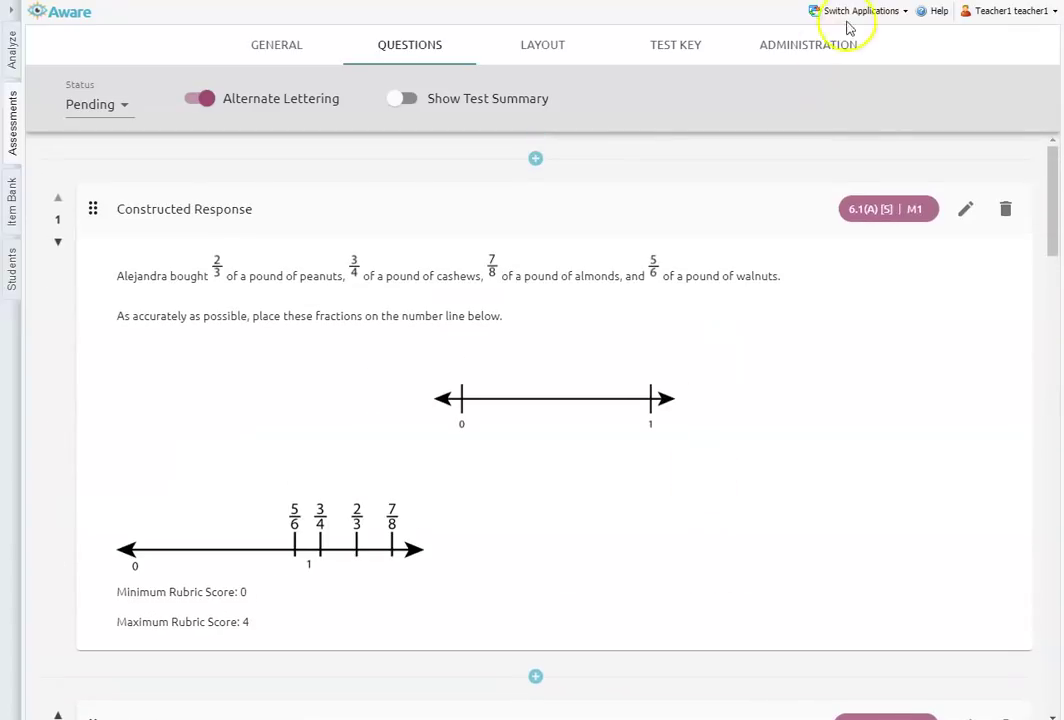
left_click(836, 52)
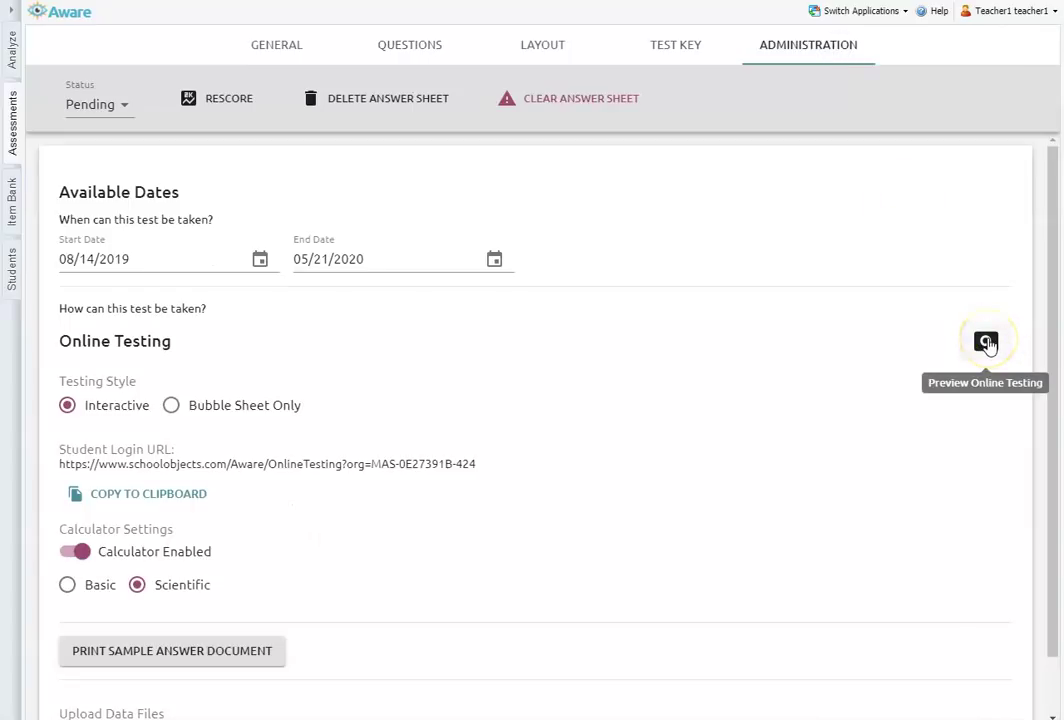
left_click(986, 342)
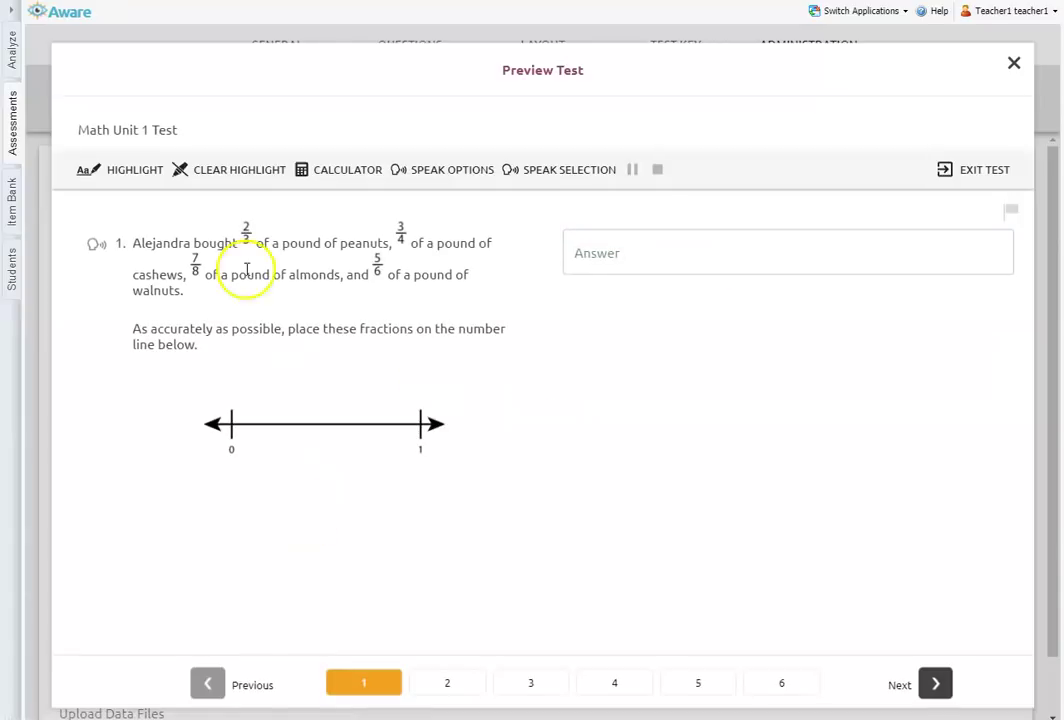
left_click(96, 243)
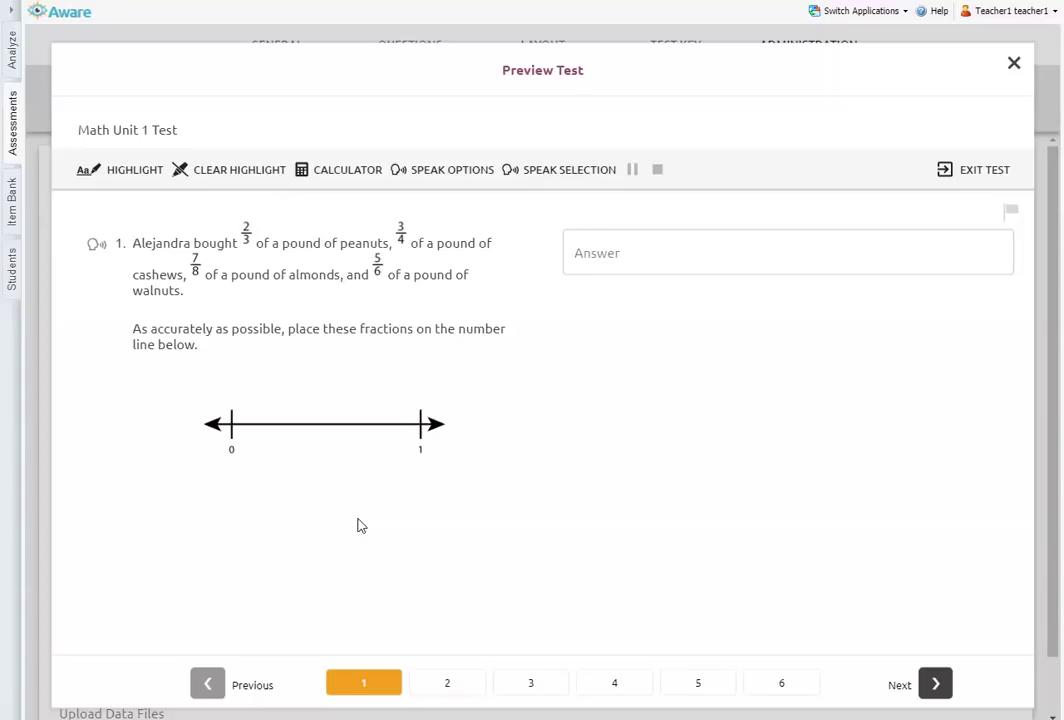
left_click(1013, 64)
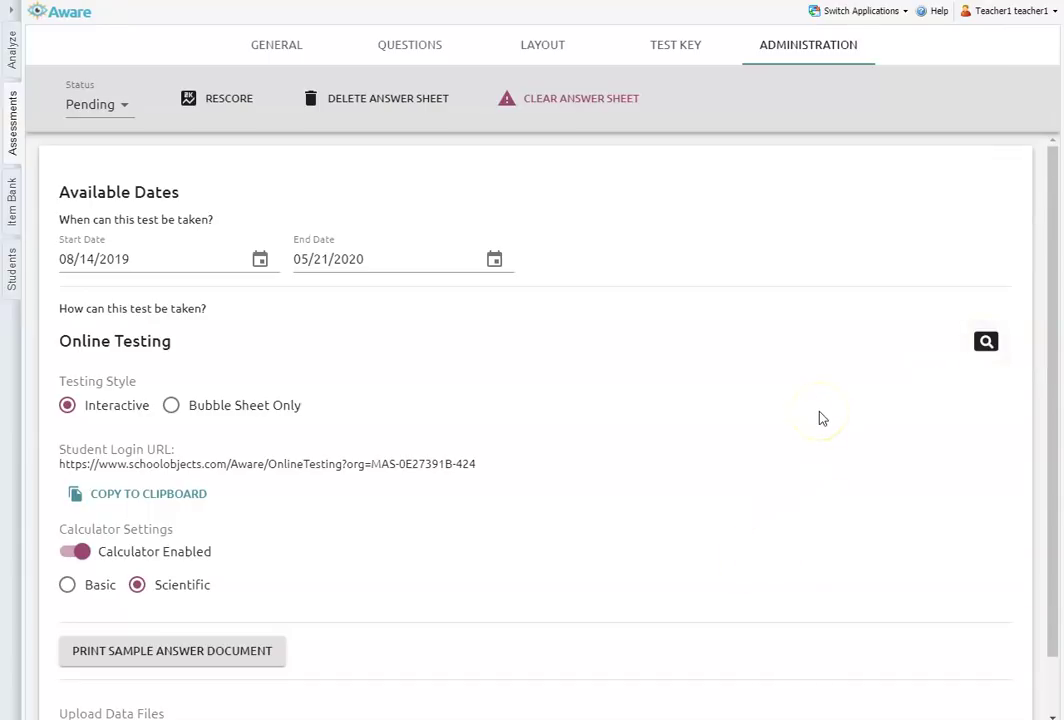
- Create a new item above question 1 and set its type to Resource
left_click(407, 47)
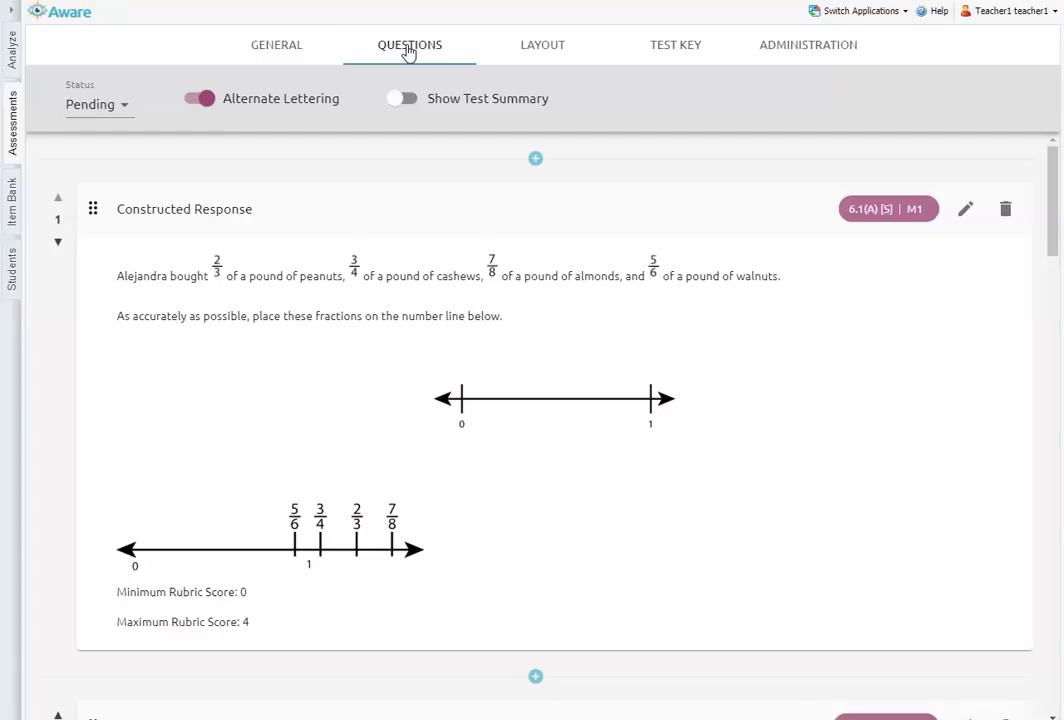
left_click(537, 160)
left_click(323, 245)
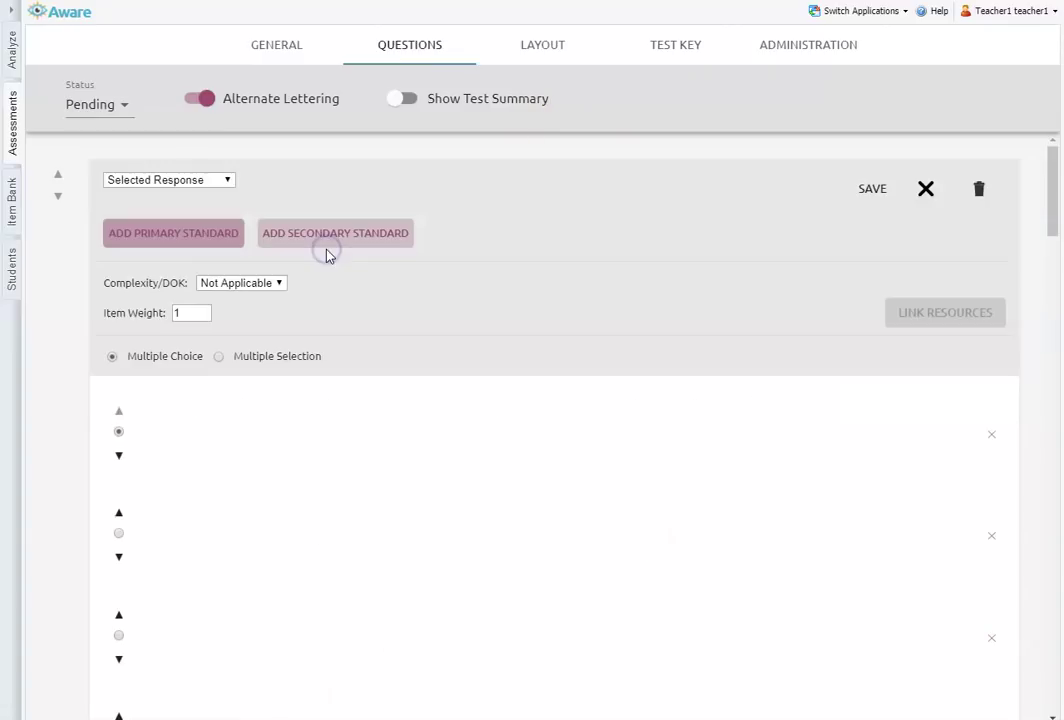
left_click(210, 179)
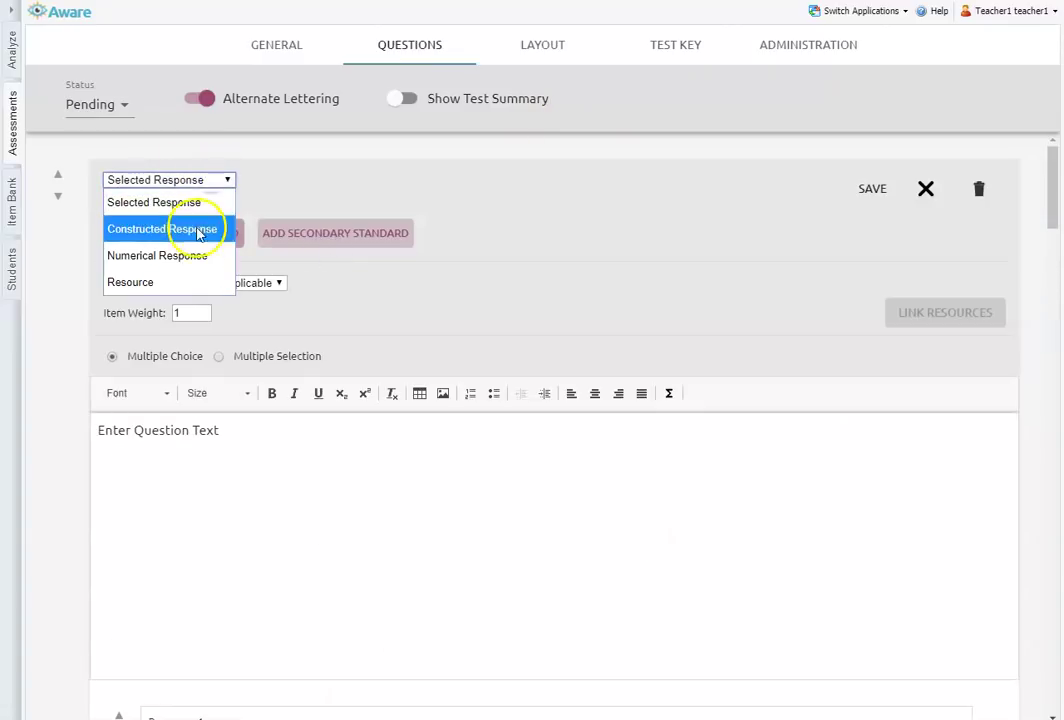
left_click(197, 281)
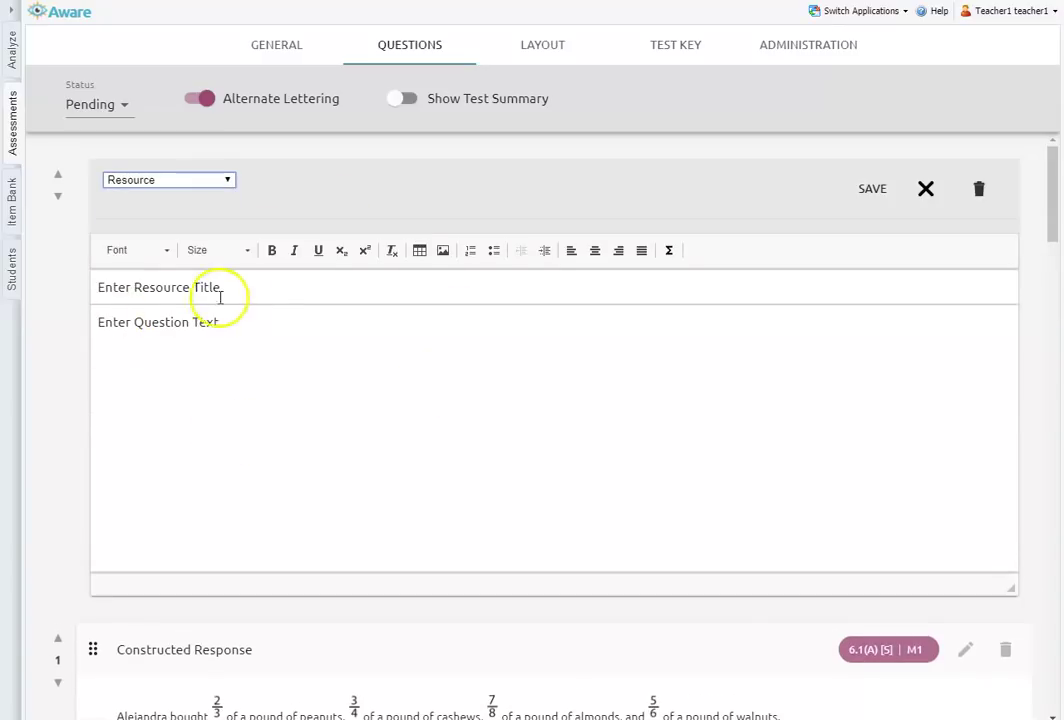
- Enter "a" as both the resource title and the resource text, and save the resource
triple_click(256, 288)
key("BackSpace")
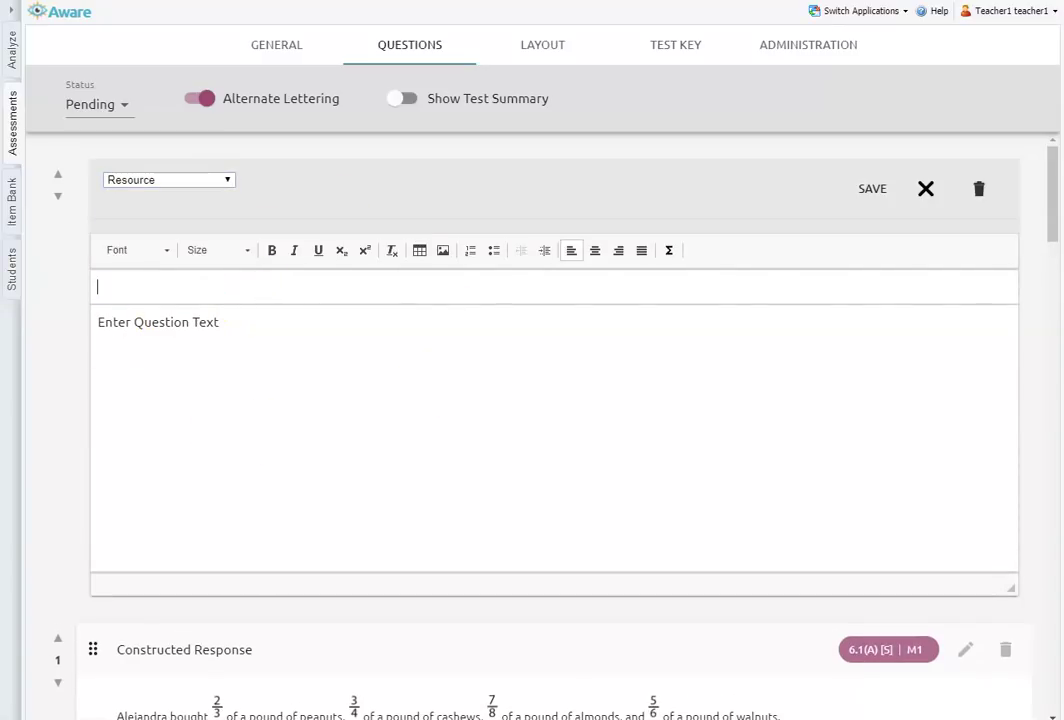
type("a")
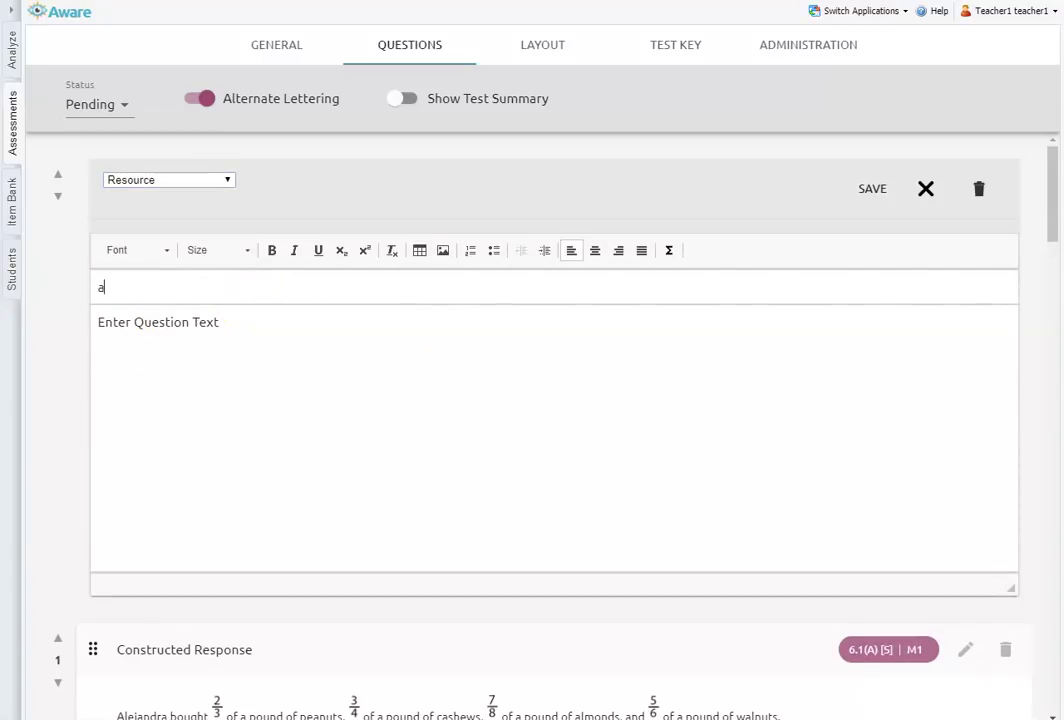
triple_click(316, 335)
type("a")
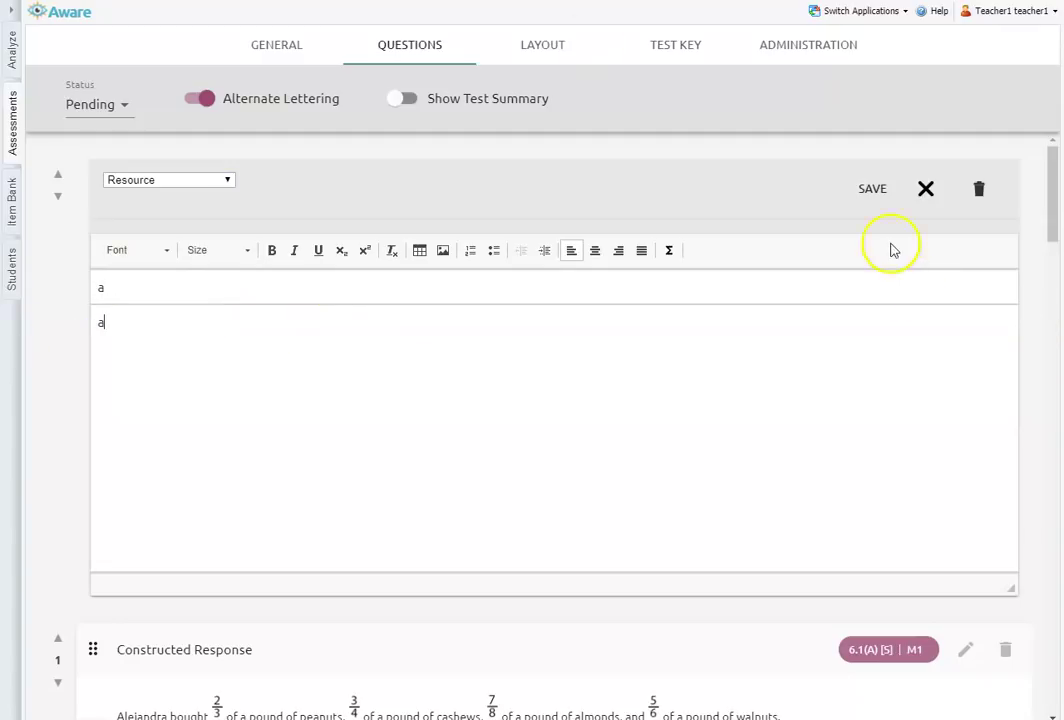
left_click(874, 190)
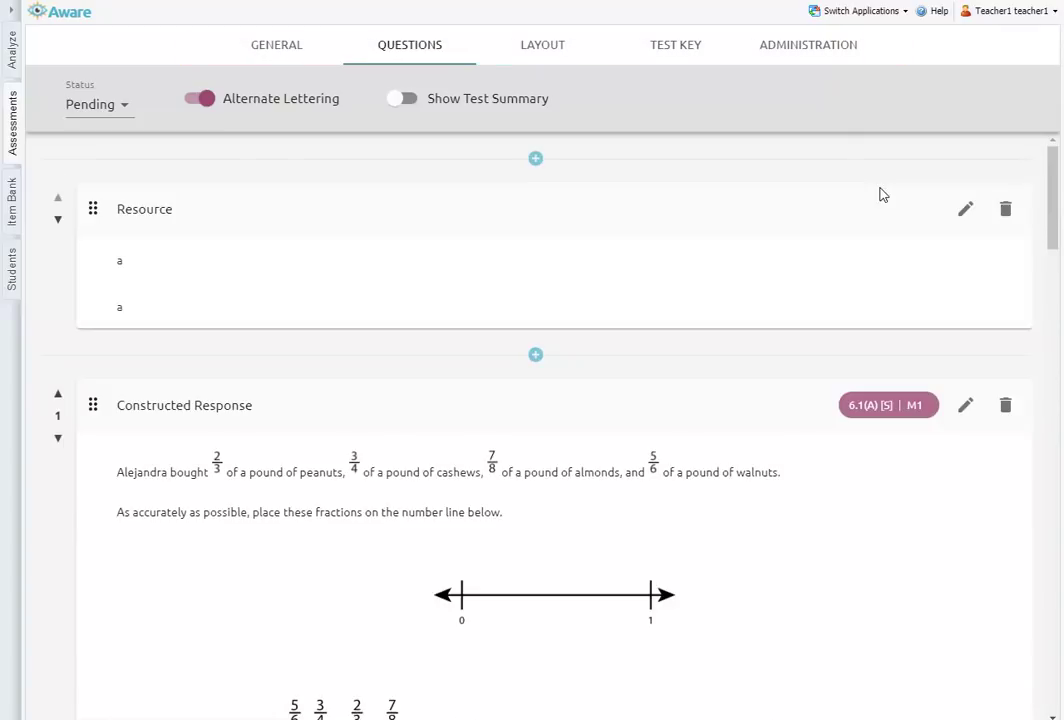
- Create a new Selected Response item directly below the resource
left_click(538, 357)
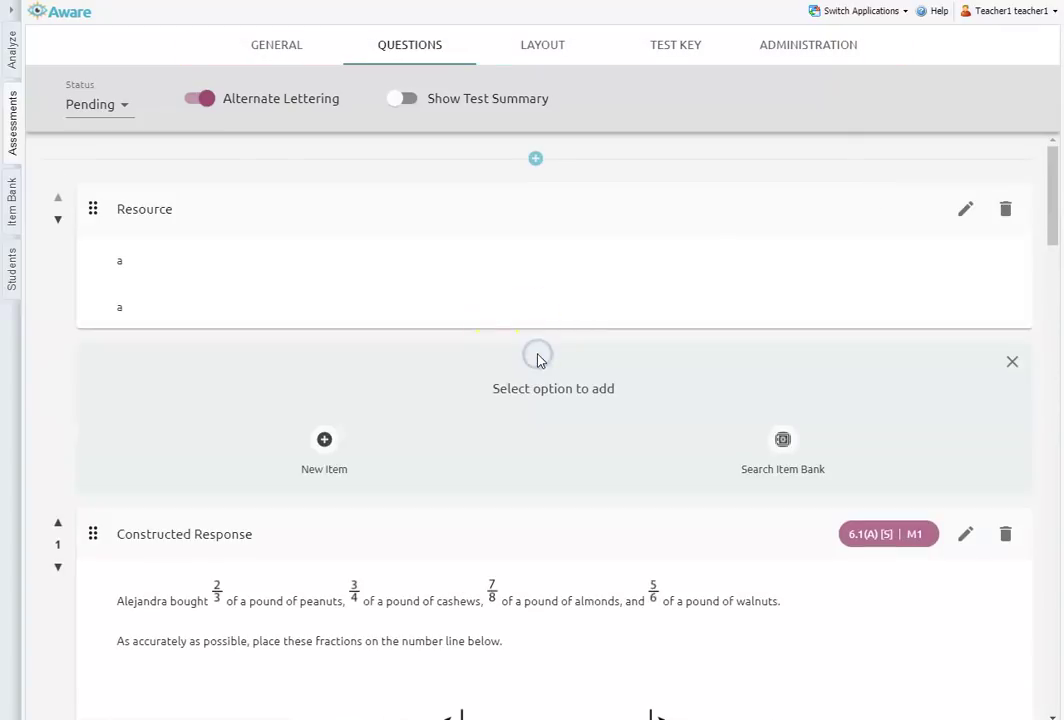
left_click(322, 437)
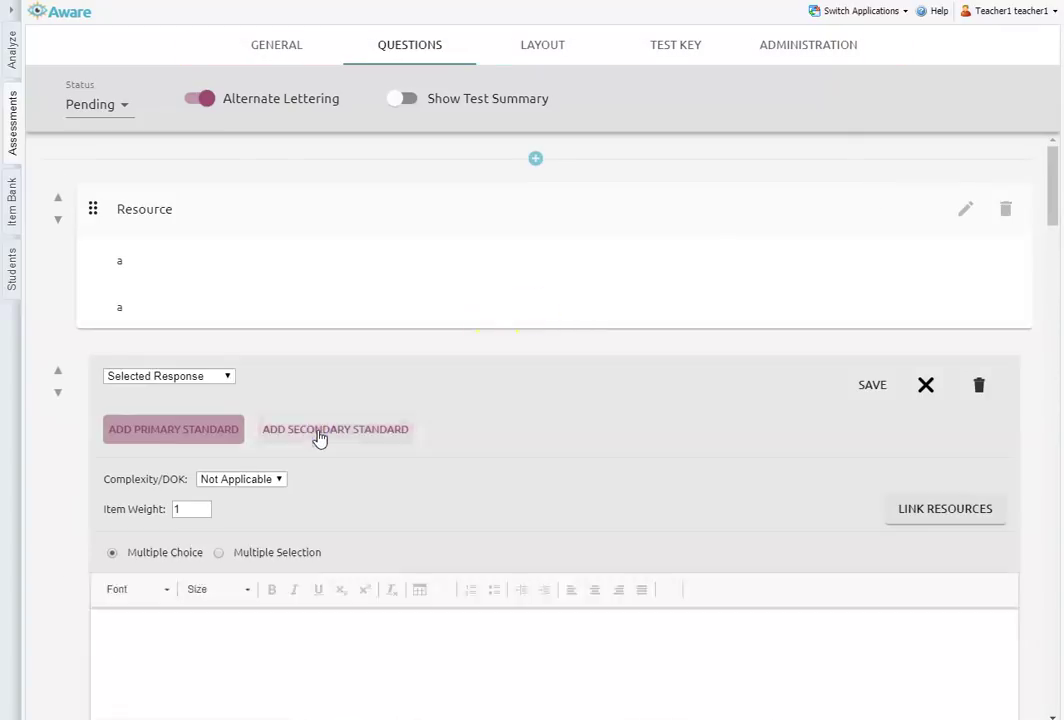
scroll(363, 602, "down", 1)
scroll(361, 601, "up", 1)
scroll(361, 598, "down", 1)
left_click(570, 580)
scroll(566, 521, "up", 1)
- Link the resource above to the new selected response question and save the question with its placeholder text
left_click(935, 512)
left_click(322, 377)
left_click(762, 433)
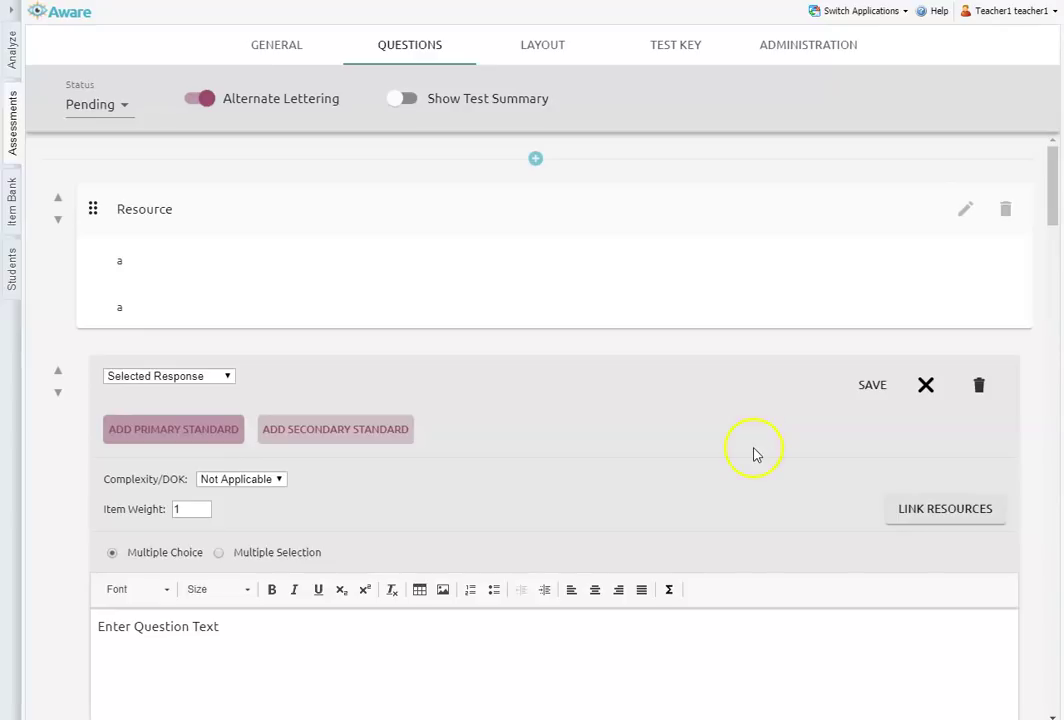
scroll(754, 455, "down", 2)
scroll(246, 501, "down", 1)
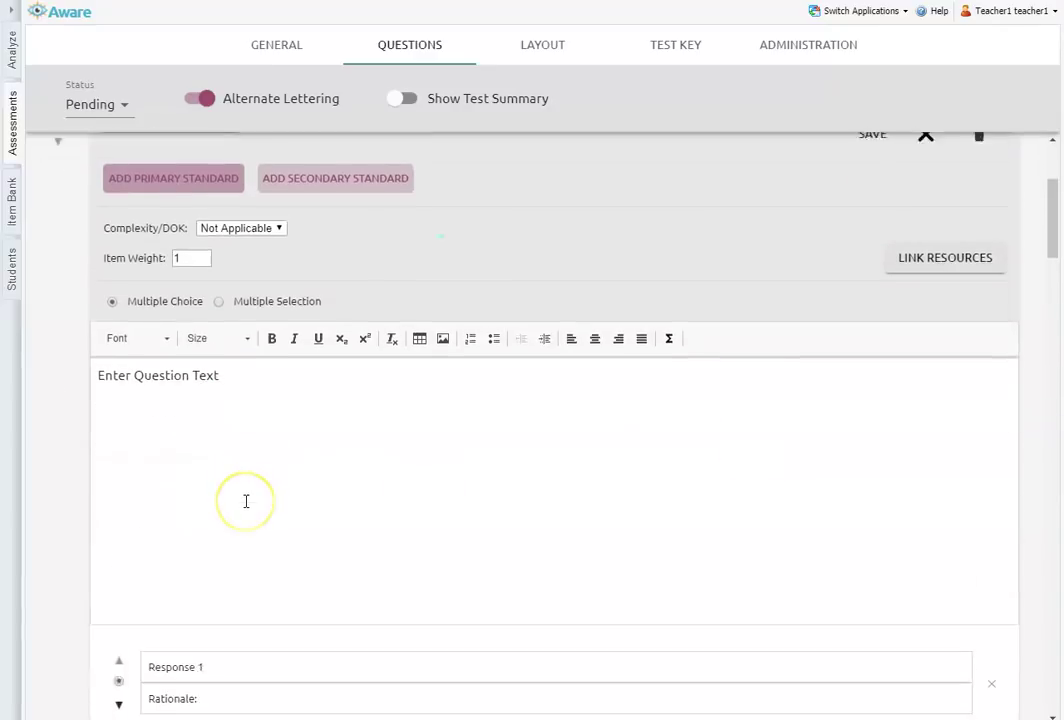
scroll(245, 501, "up", 2)
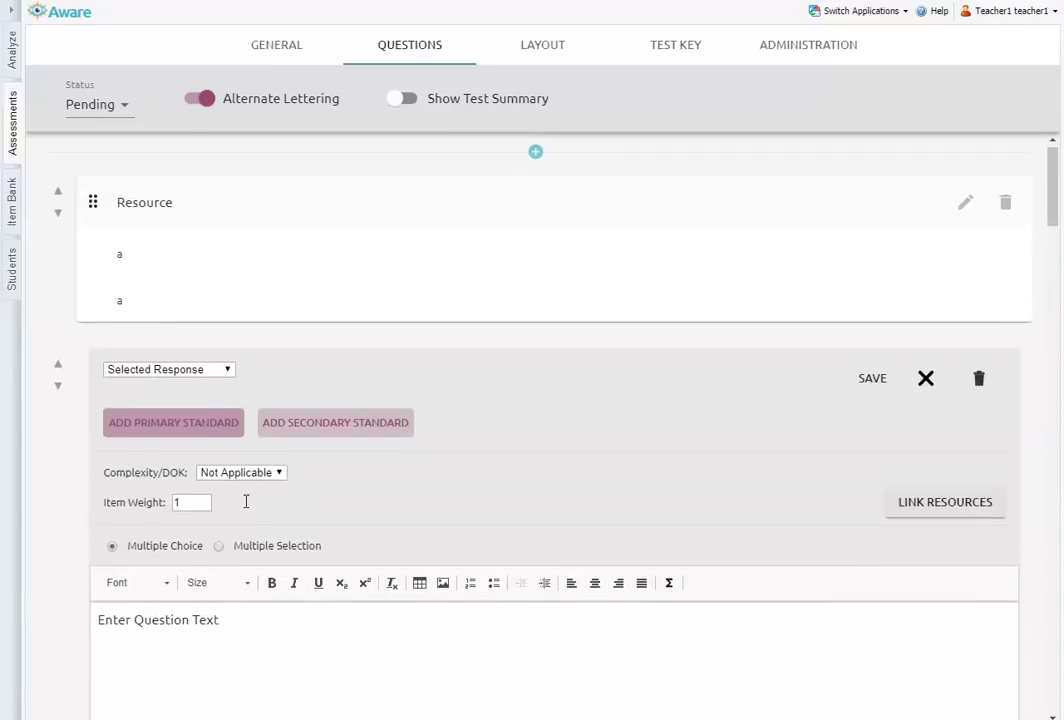
left_click(884, 381)
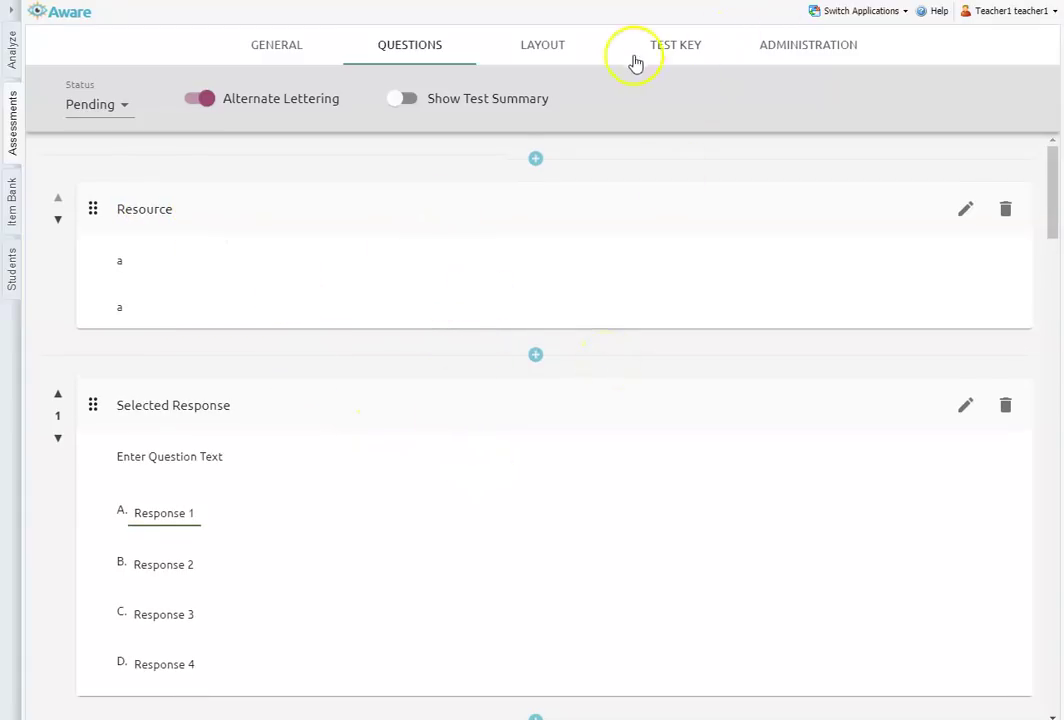
- Review the test's general details, including its associated courses, and return to the question list
left_click(536, 160)
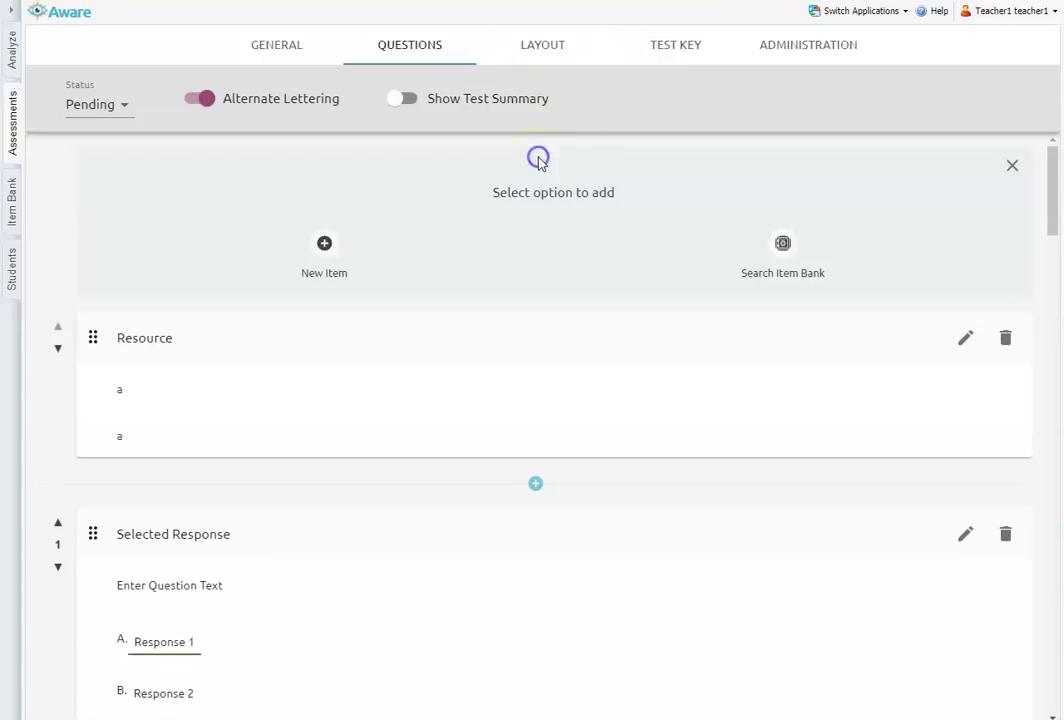
left_click(282, 47)
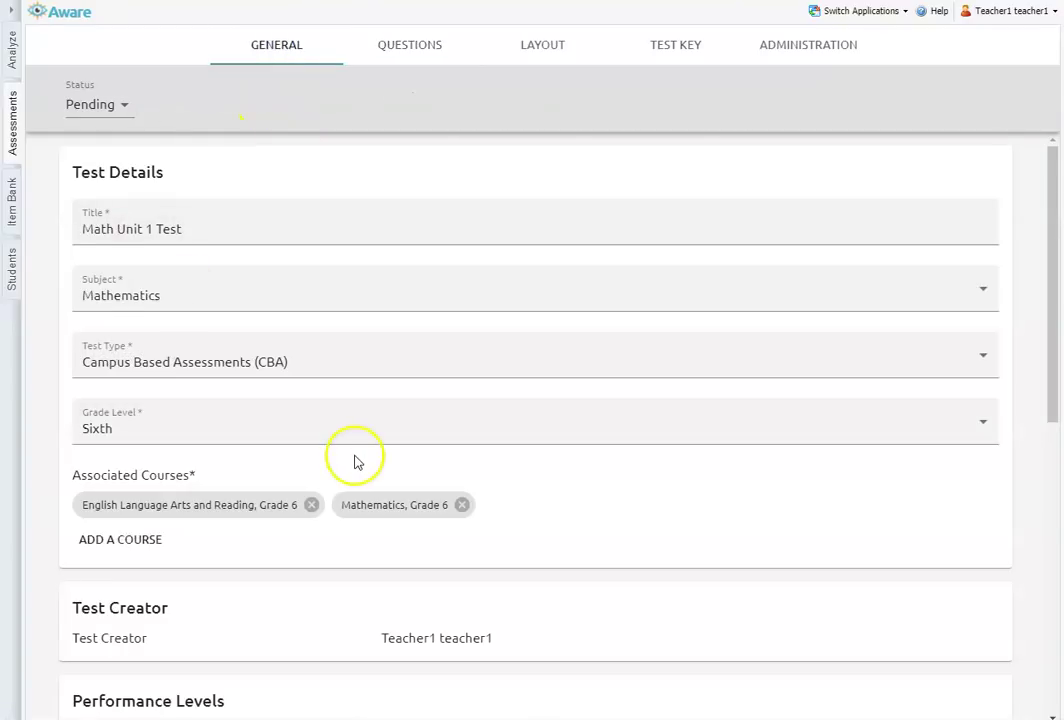
scroll(356, 458, "down", 1)
scroll(466, 515, "up", 1)
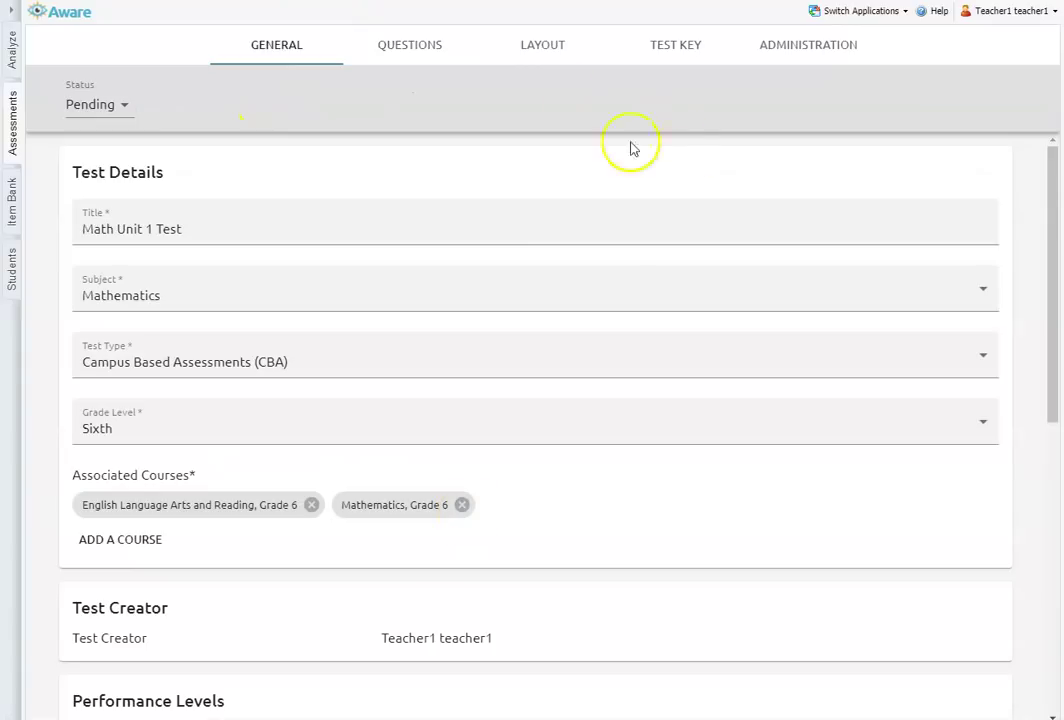
left_click(424, 52)
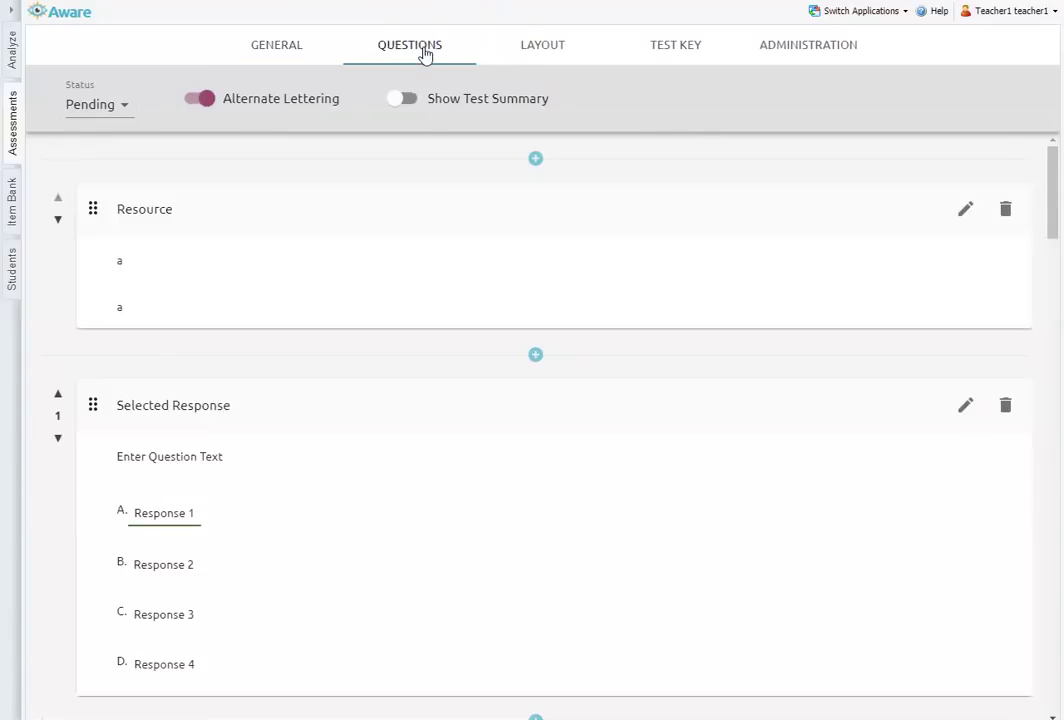
- Search the item bank for an item to insert above the first resource and list its available resources
left_click(536, 159)
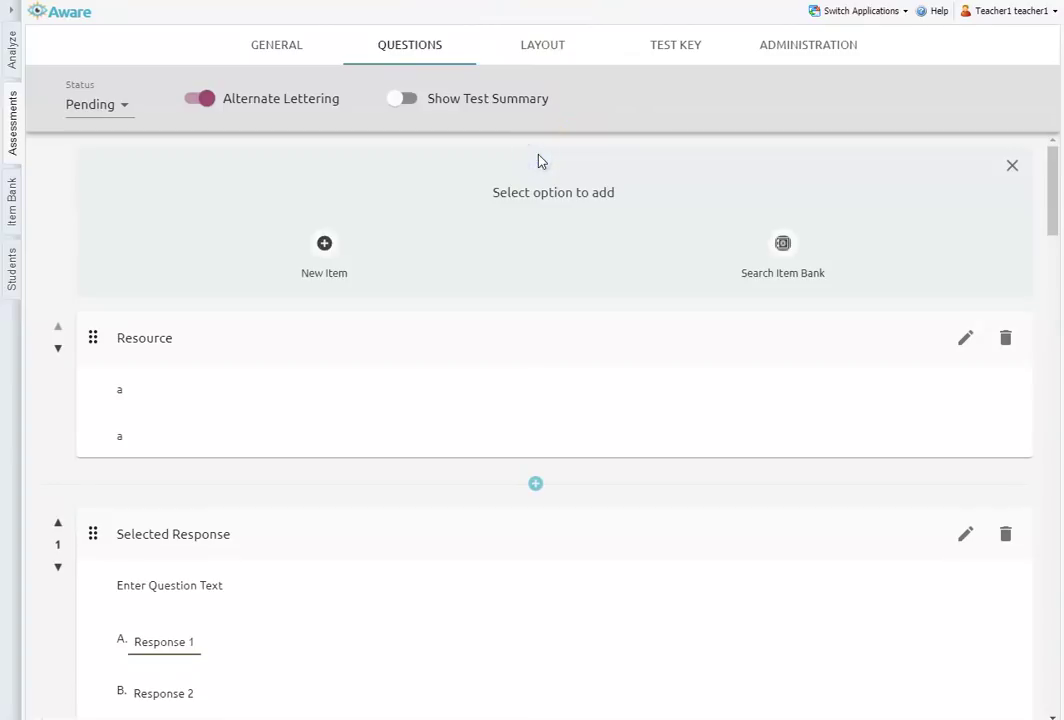
left_click(782, 250)
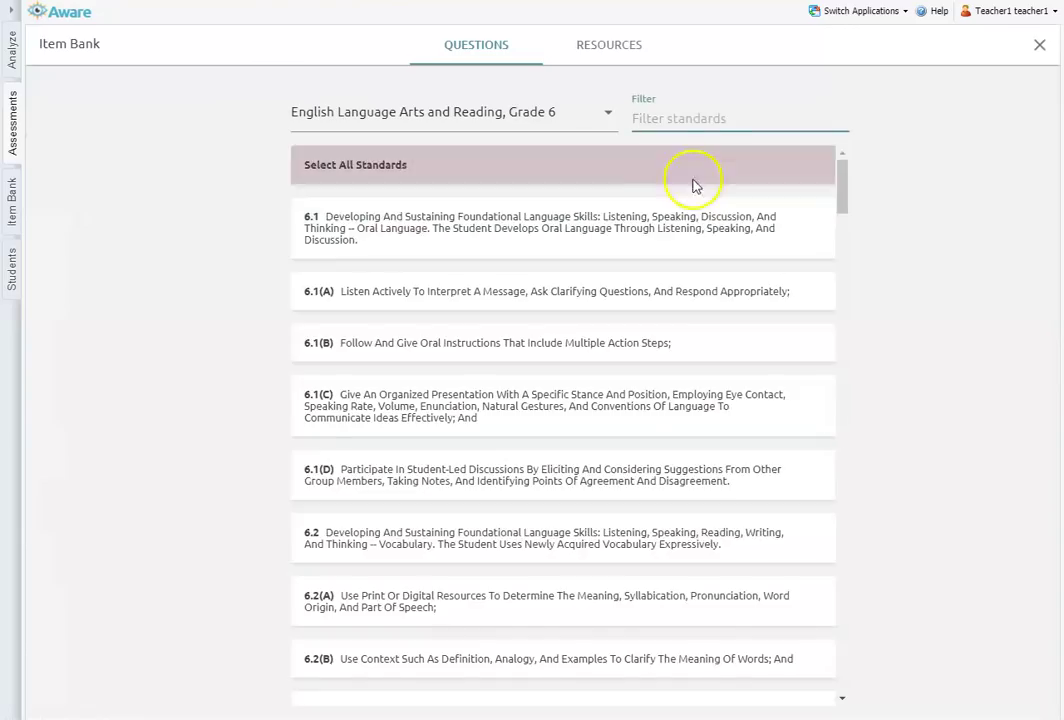
left_click(686, 128)
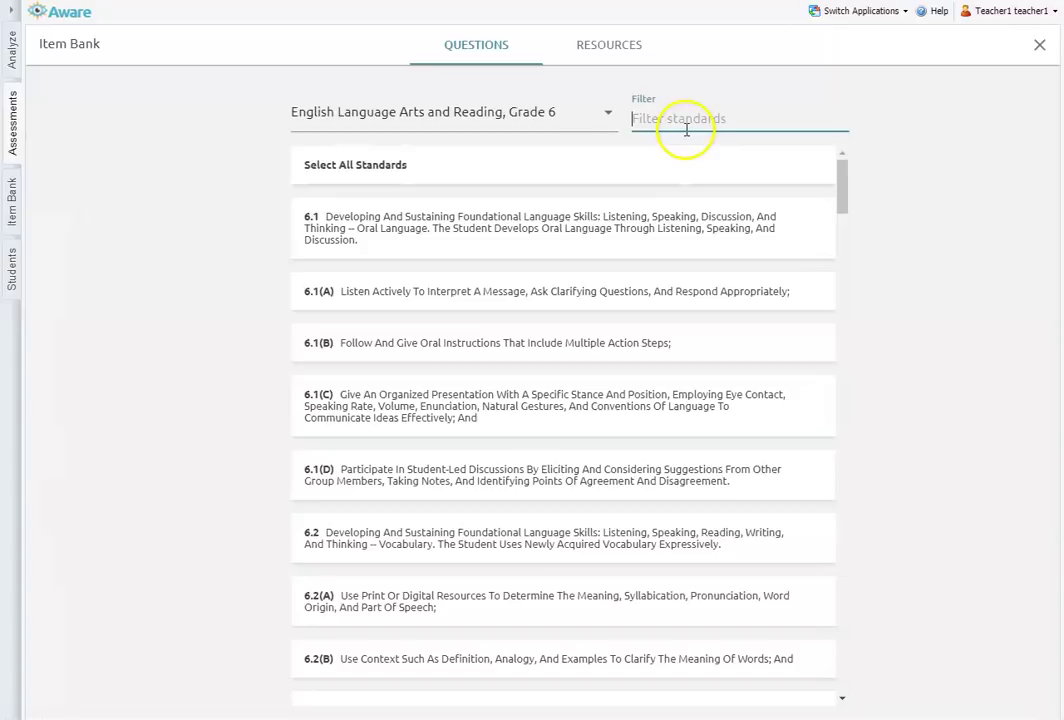
left_click(617, 45)
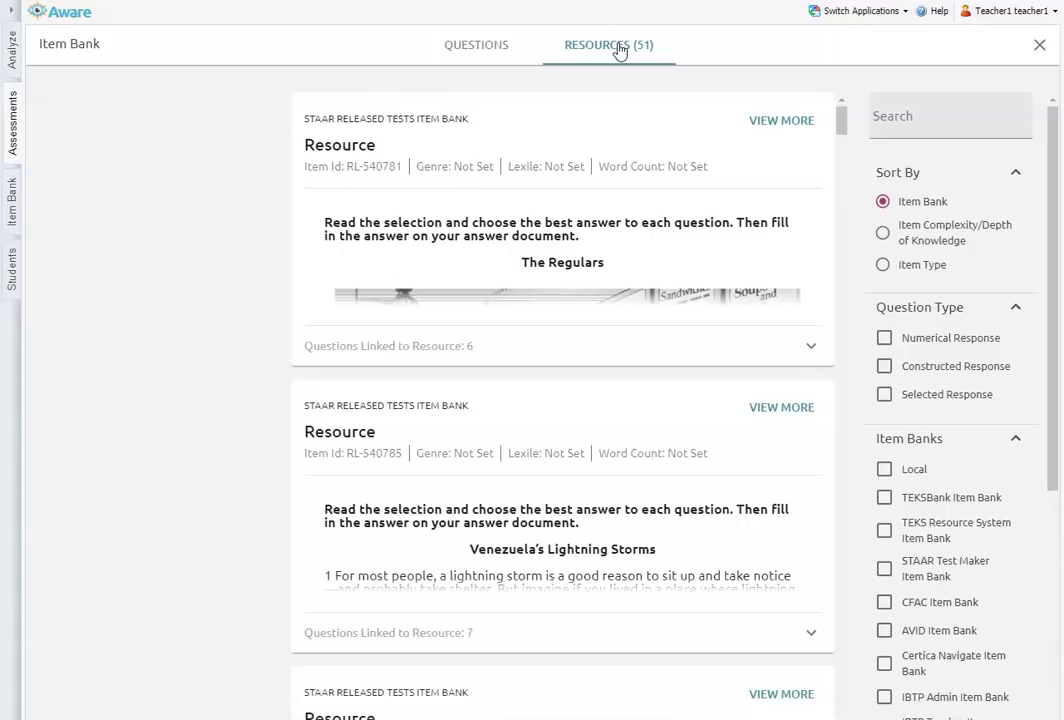
- Add all questions linked to the resource "The Regulars" to the test
left_click(816, 346)
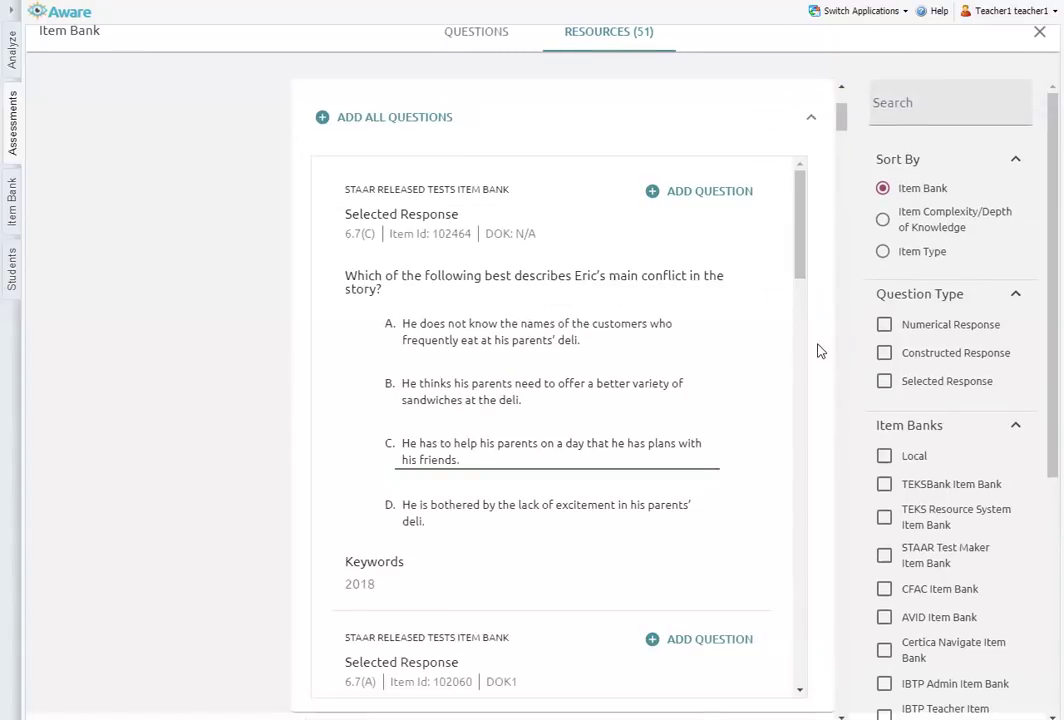
scroll(684, 449, "down", 3)
scroll(684, 446, "down", 3)
scroll(684, 446, "up", 5)
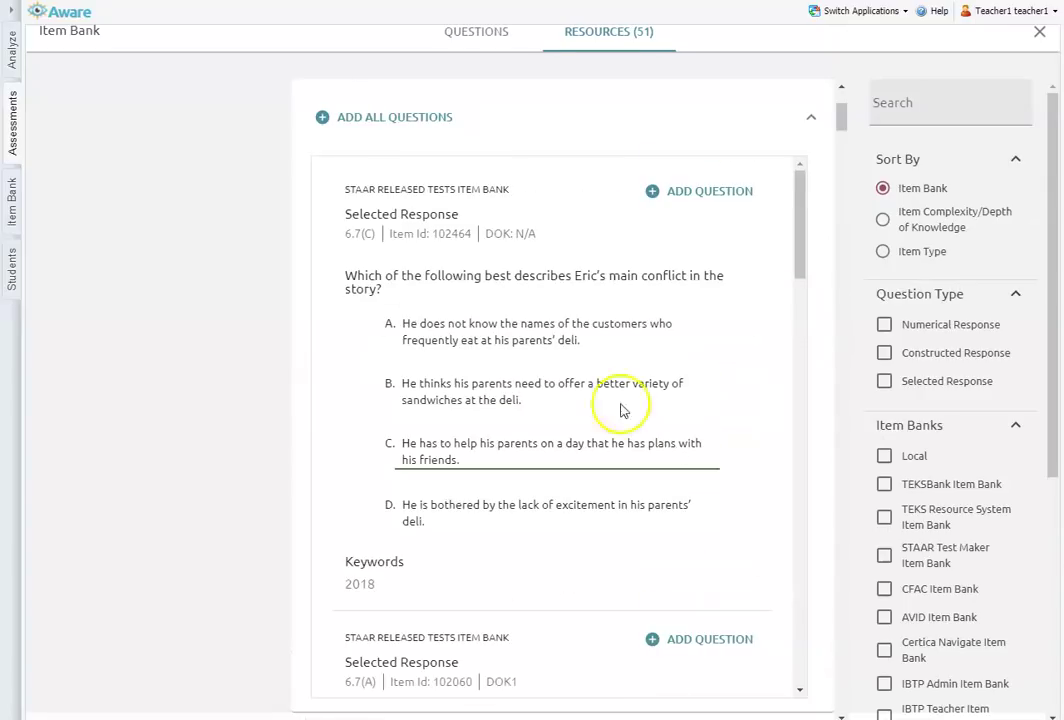
left_click(395, 122)
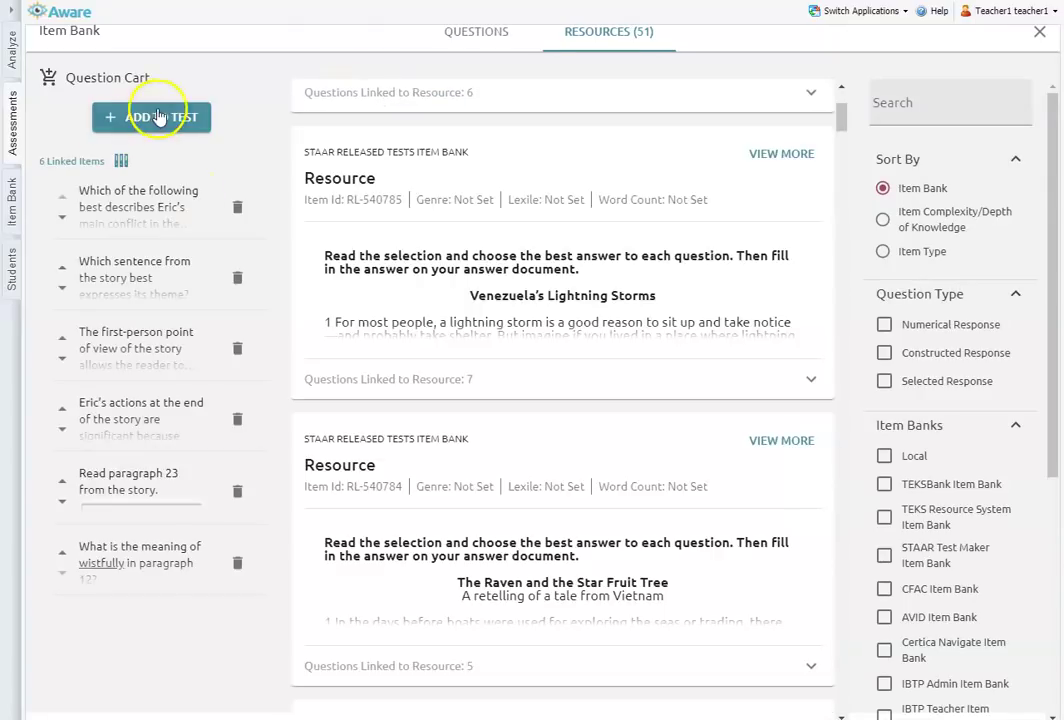
left_click(160, 115)
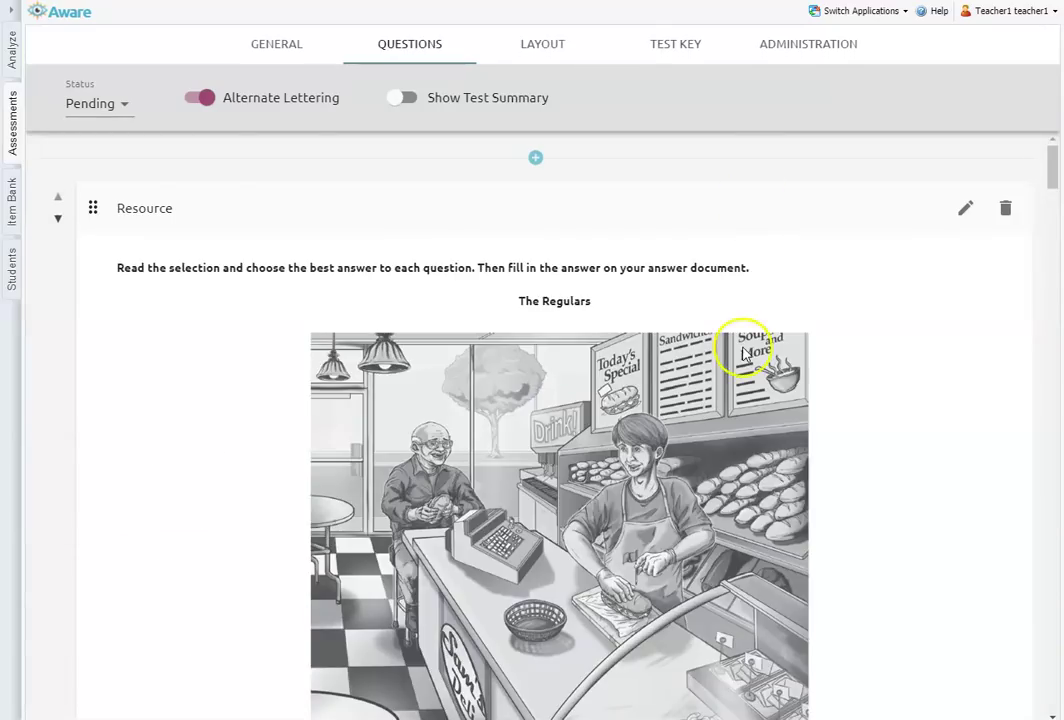
- Preview the online test to examine "The Regulars" passage beside its first linked question, and close the preview
left_click(835, 50)
left_click(987, 342)
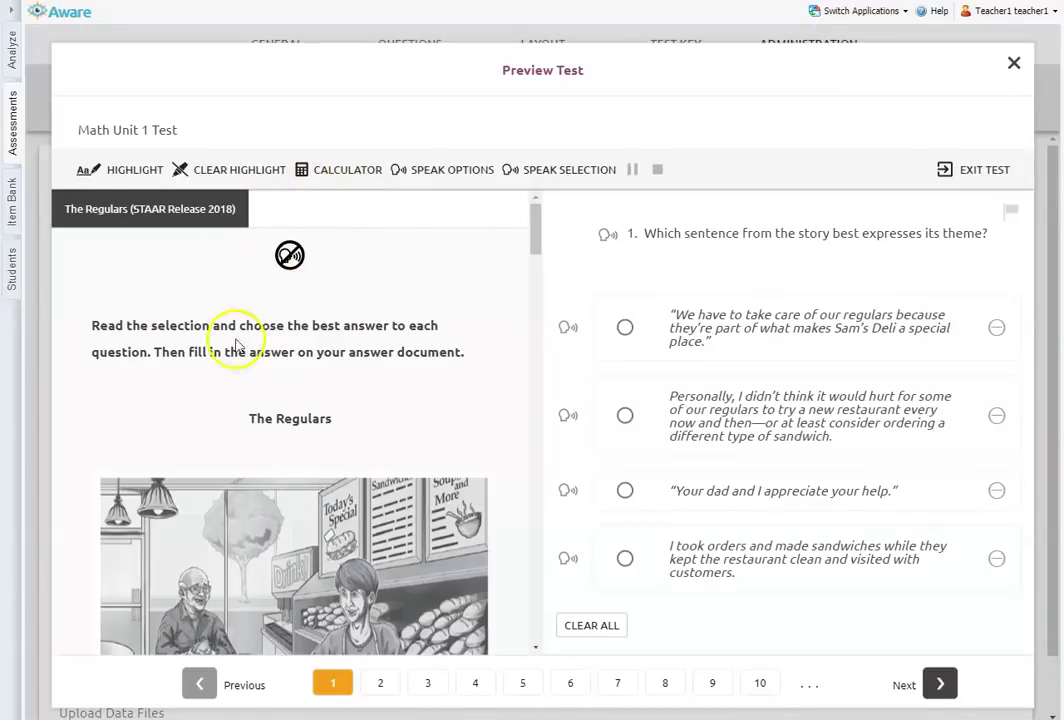
scroll(405, 445, "down", 3)
scroll(405, 470, "up", 3)
left_click(797, 510)
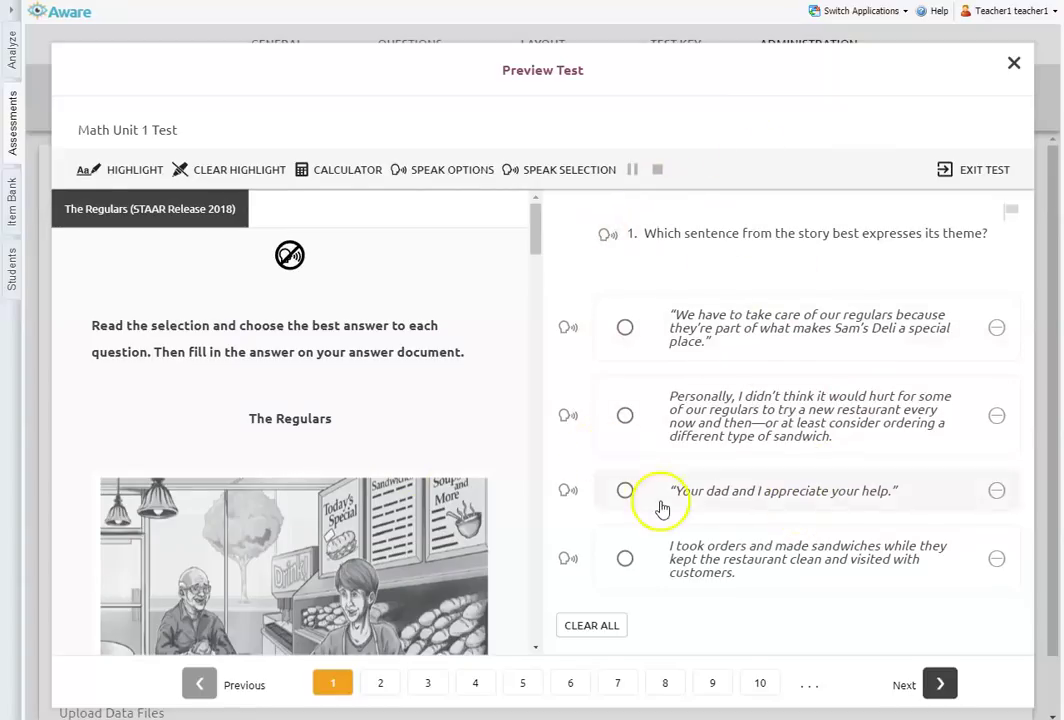
left_click(1012, 66)
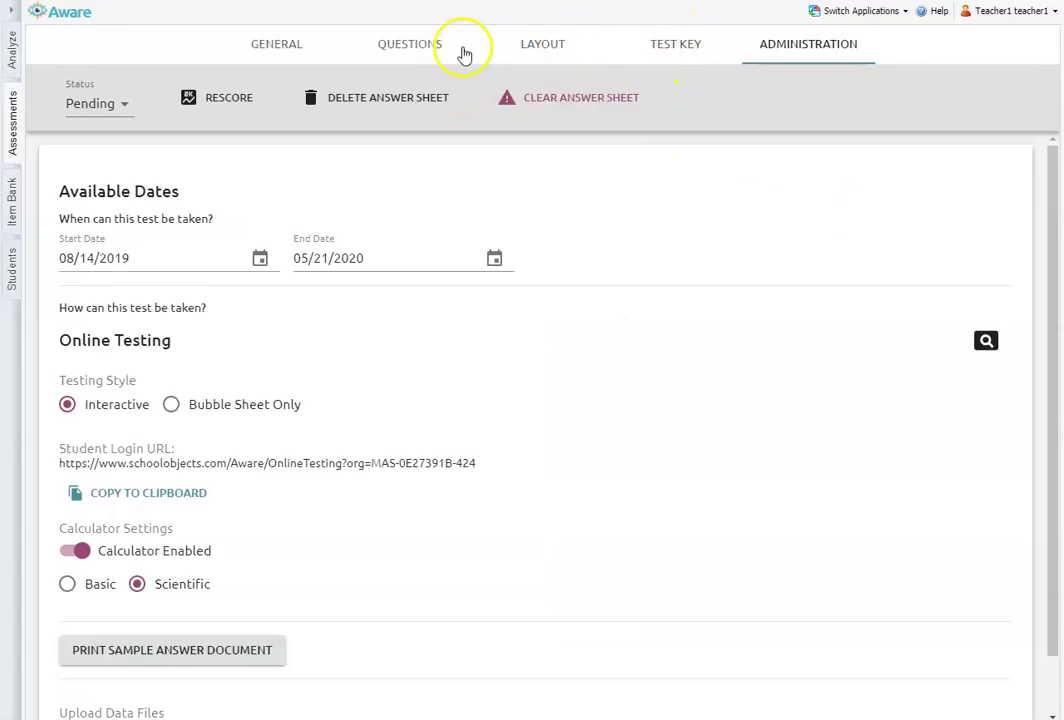
- Add the middle school course Social Studies, Grade 8 to the test's associated courses
left_click(268, 46)
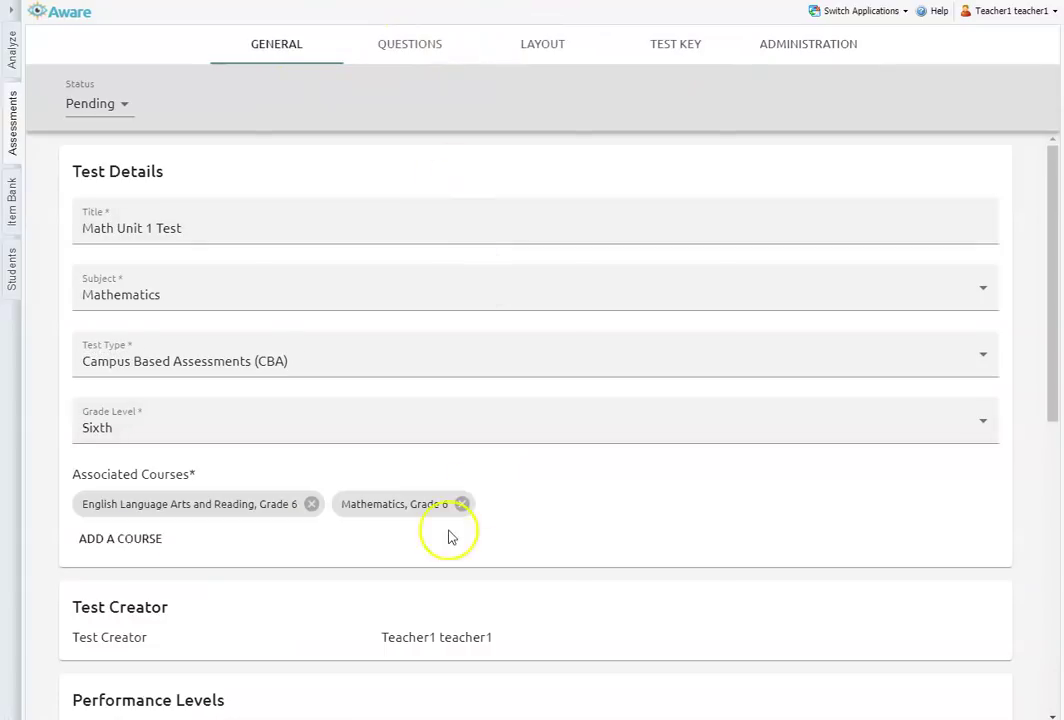
left_click(120, 540)
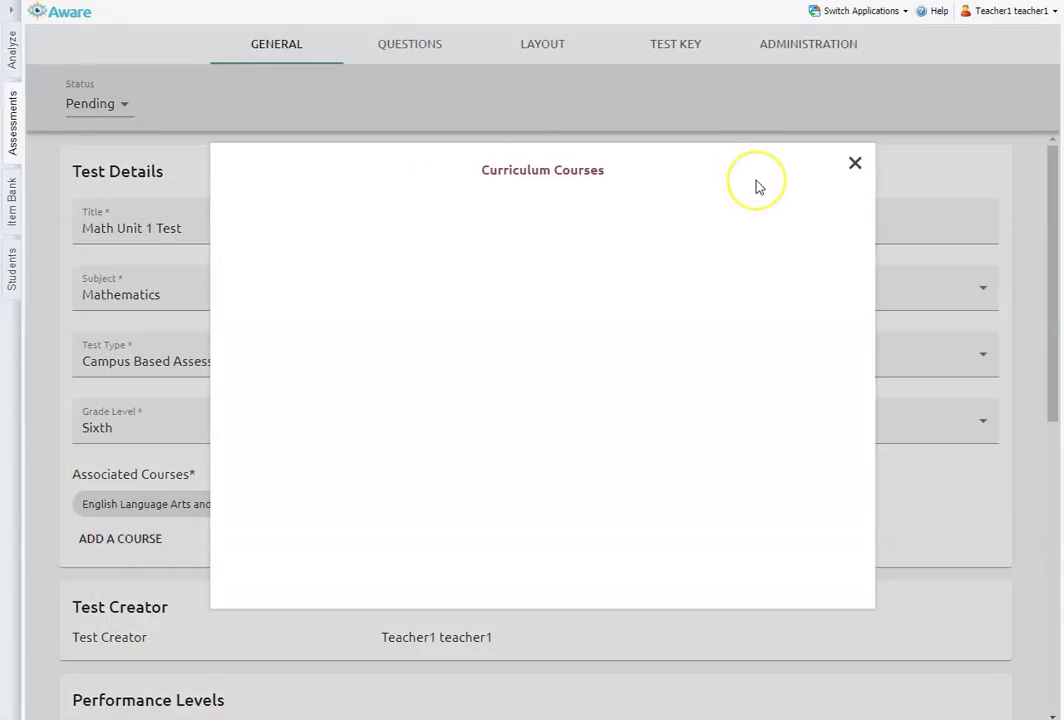
left_click(288, 240)
left_click(305, 480)
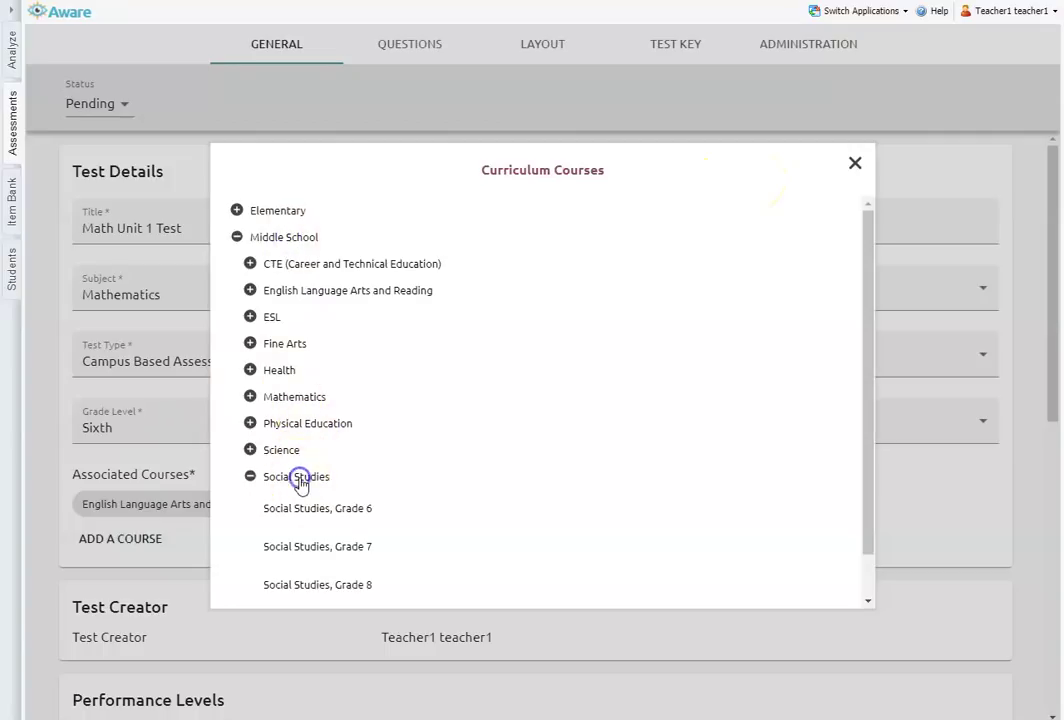
scroll(394, 478, "down", 1)
left_click(346, 540)
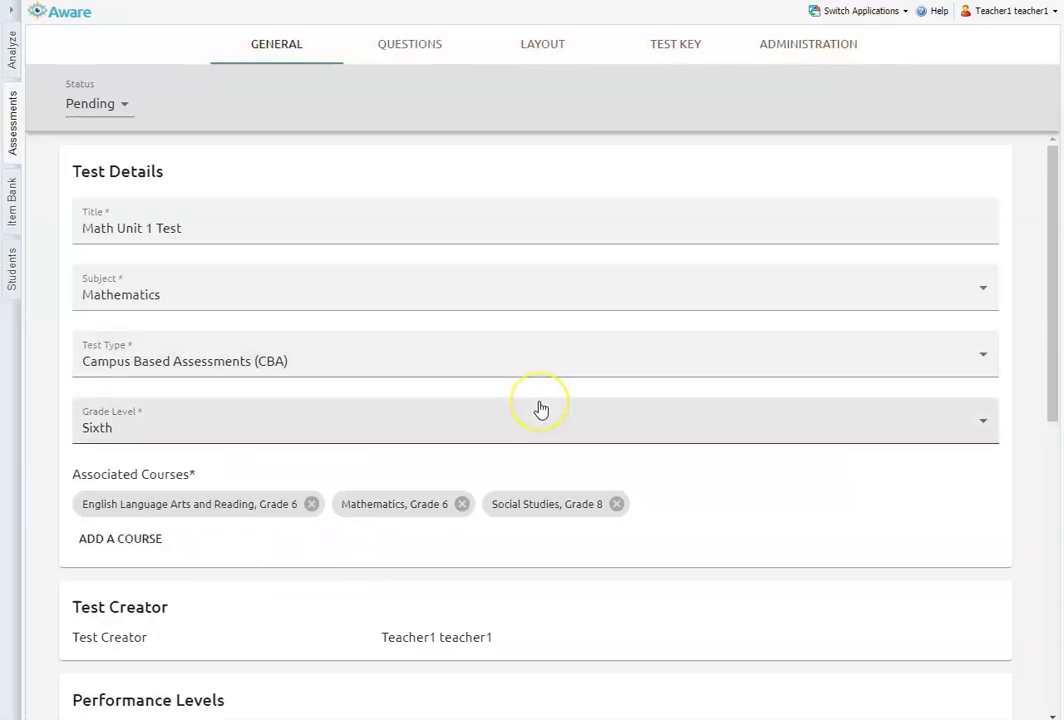
- Search the item bank above the first resource for all Social Studies, Grade 8 standards, filtered to the STAAR Released Tests Item Bank
left_click(813, 45)
left_click(423, 45)
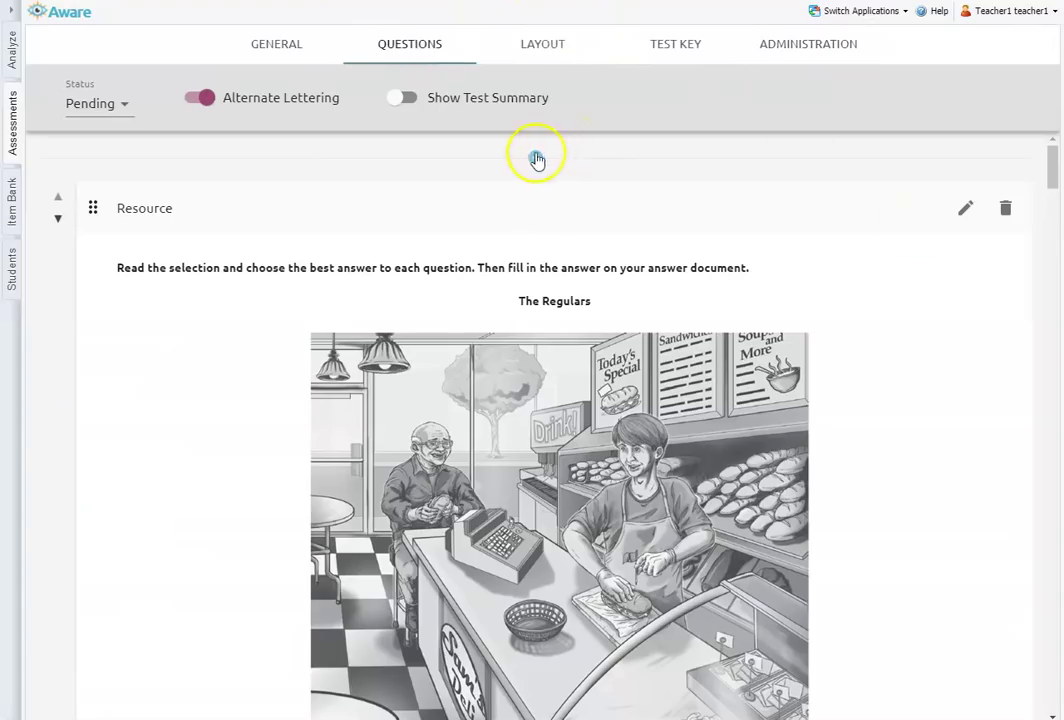
left_click(534, 157)
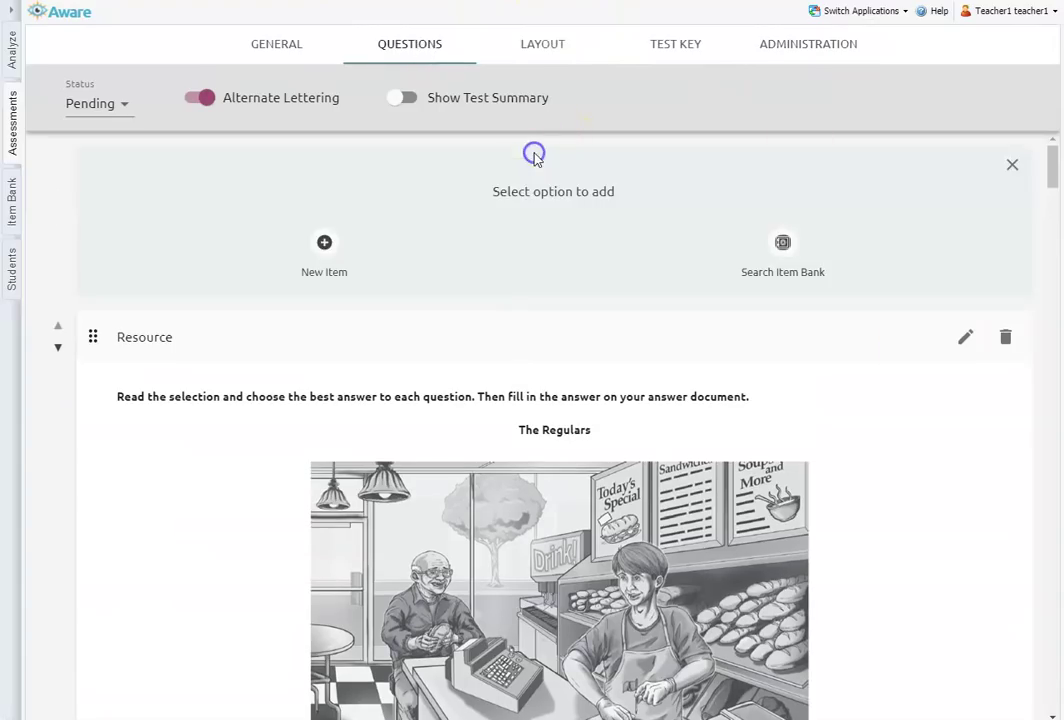
left_click(790, 250)
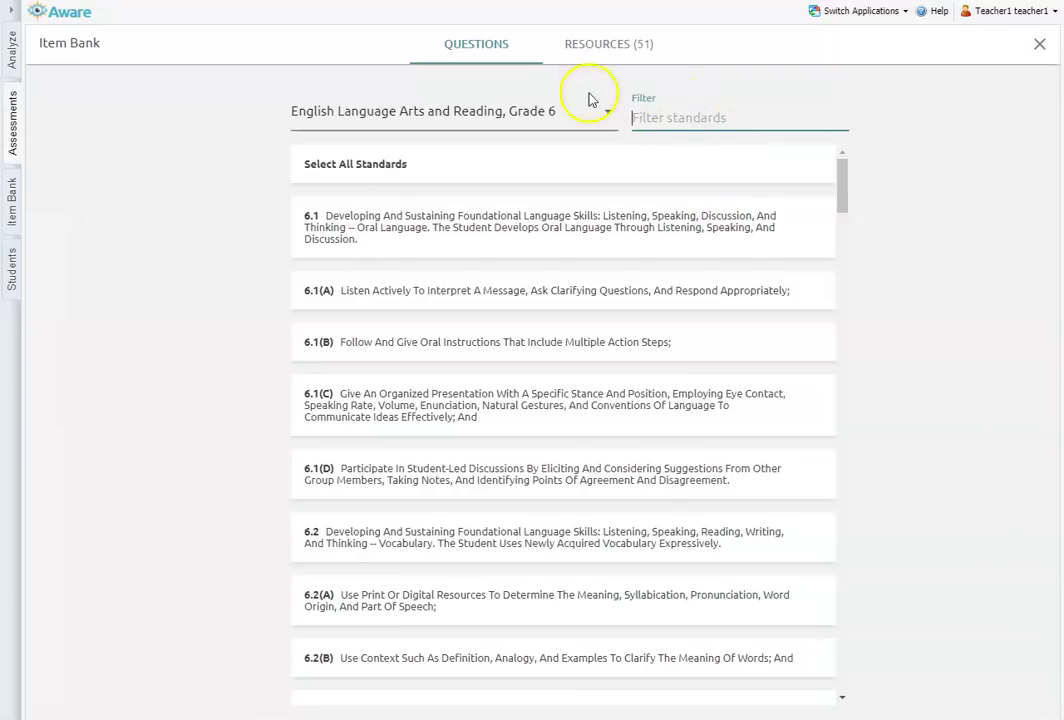
left_click(553, 117)
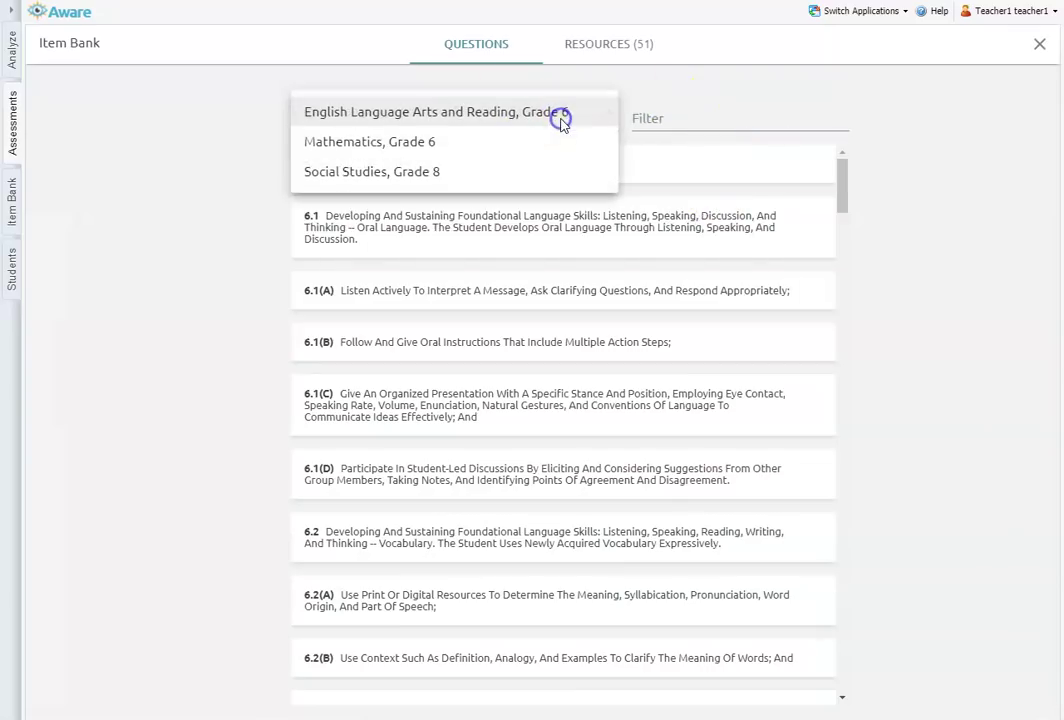
left_click(462, 174)
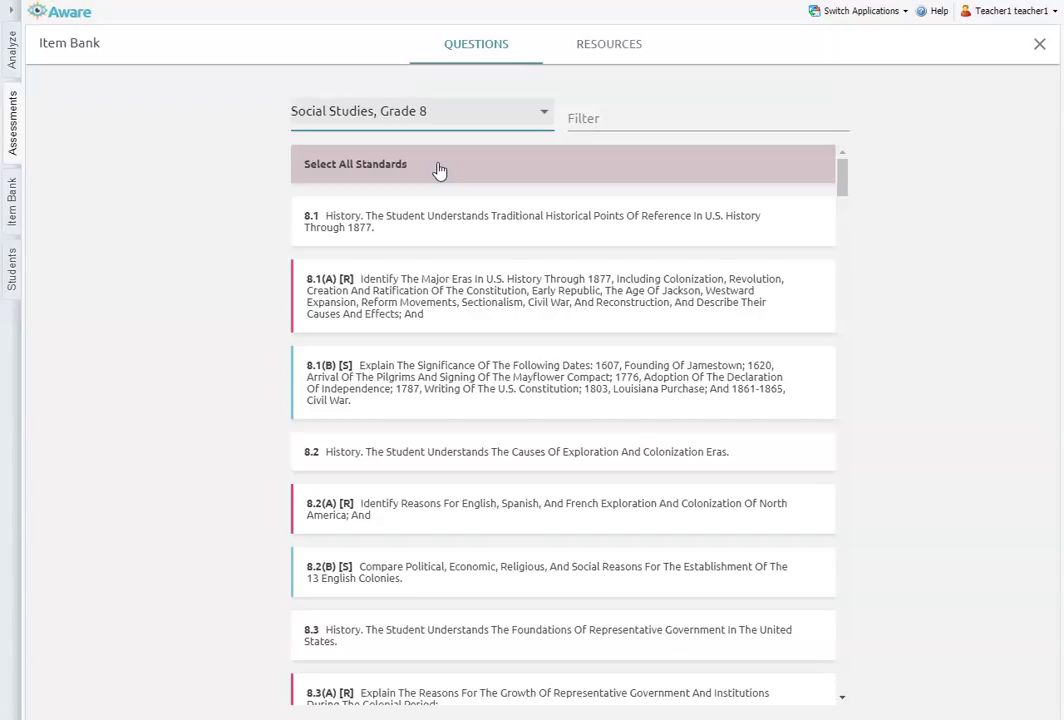
left_click(409, 168)
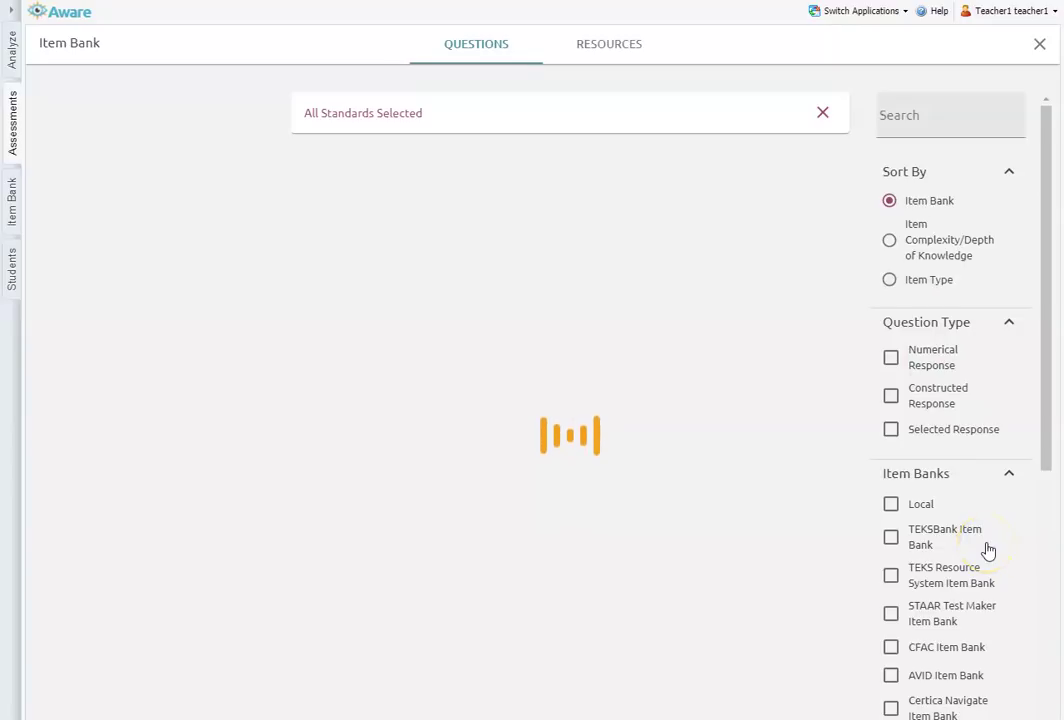
scroll(987, 550, "down", 5)
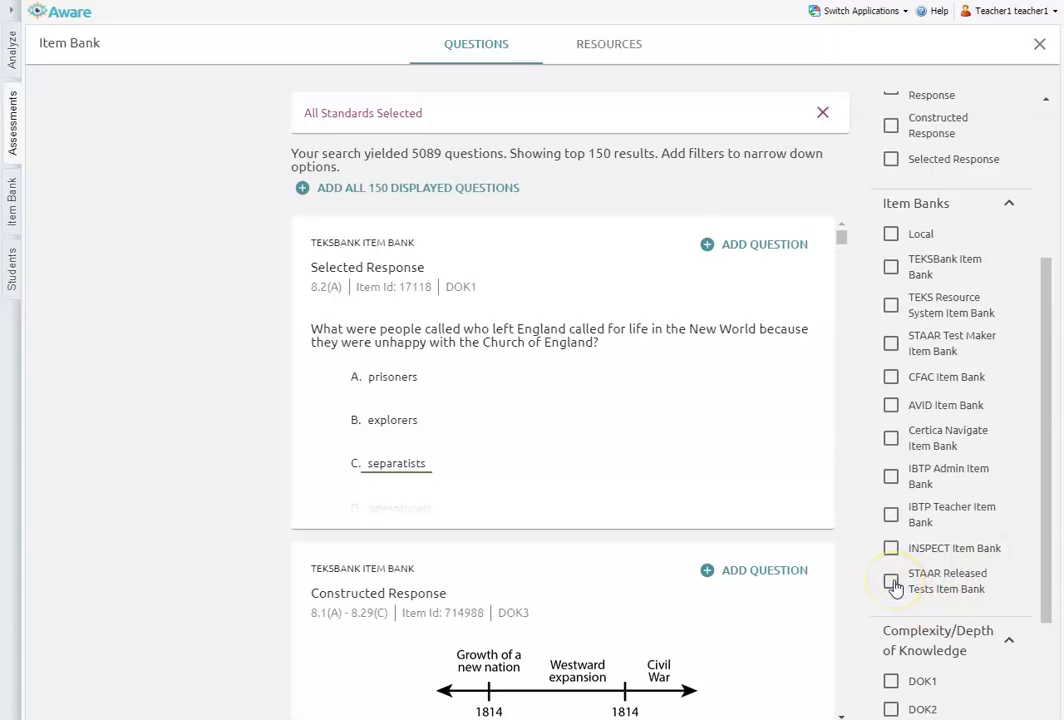
left_click(891, 582)
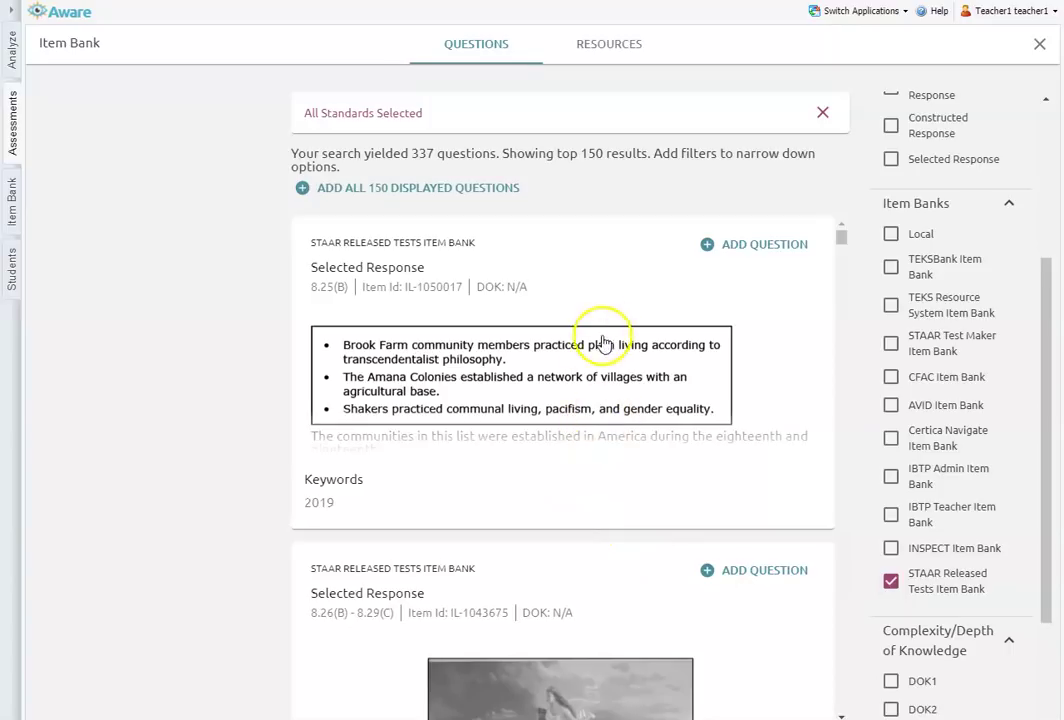
- Add the selected-response question asking which Founding Father's contributions are listed to the test
scroll(582, 387, "down", 1)
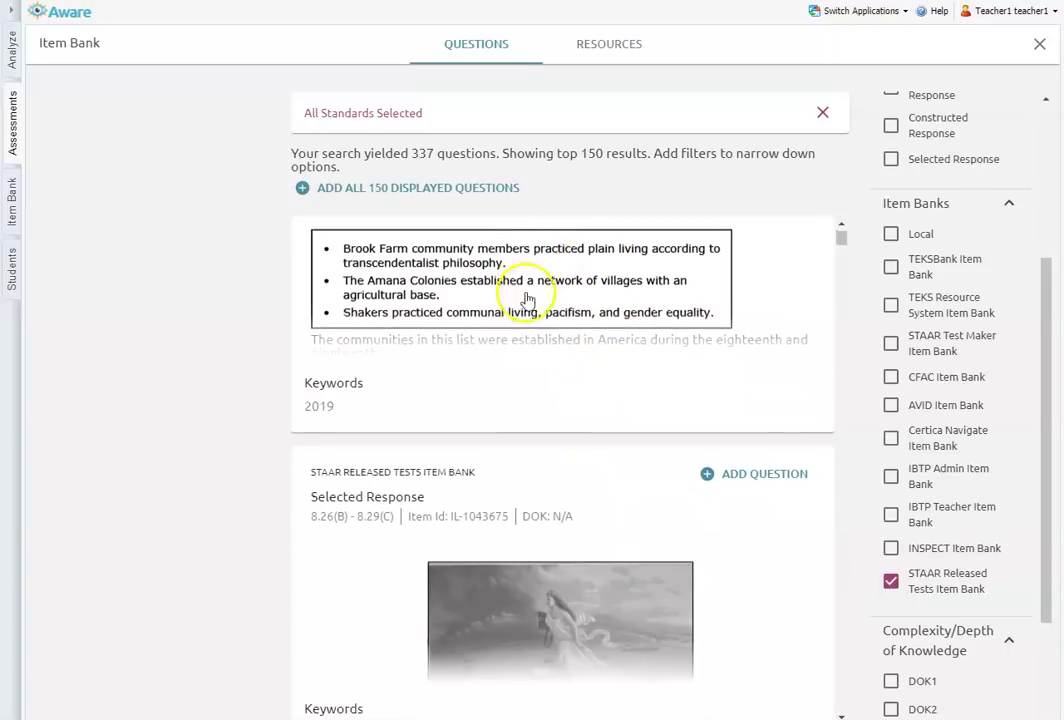
scroll(525, 298, "up", 1)
scroll(530, 302, "down", 1)
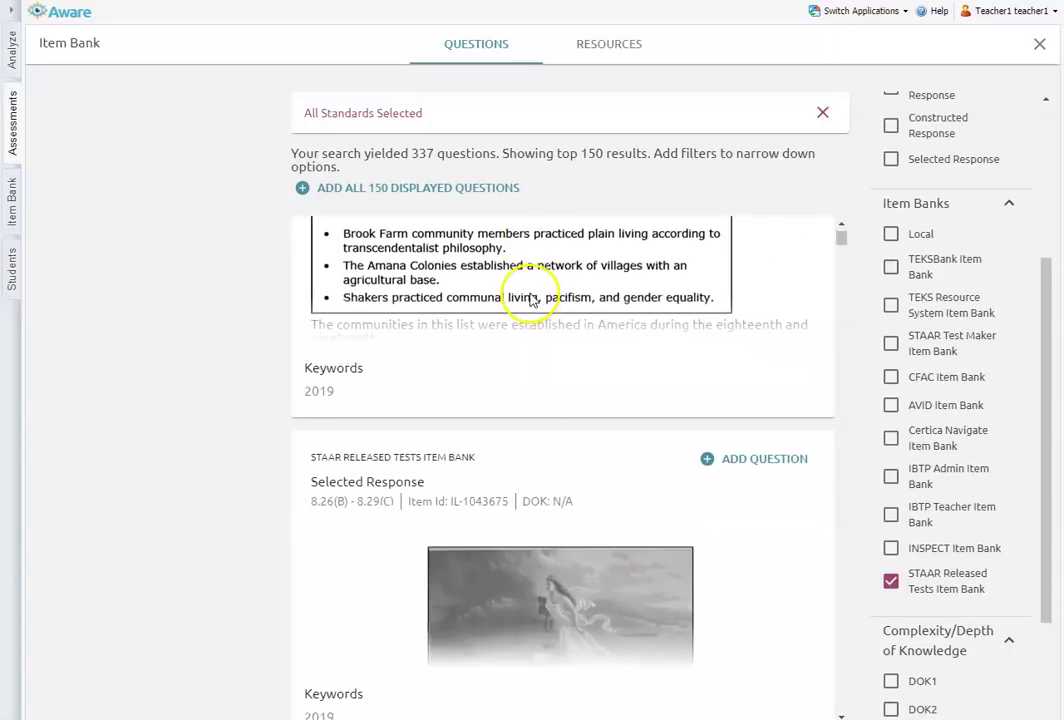
scroll(532, 299, "down", 2)
scroll(532, 299, "down", 2)
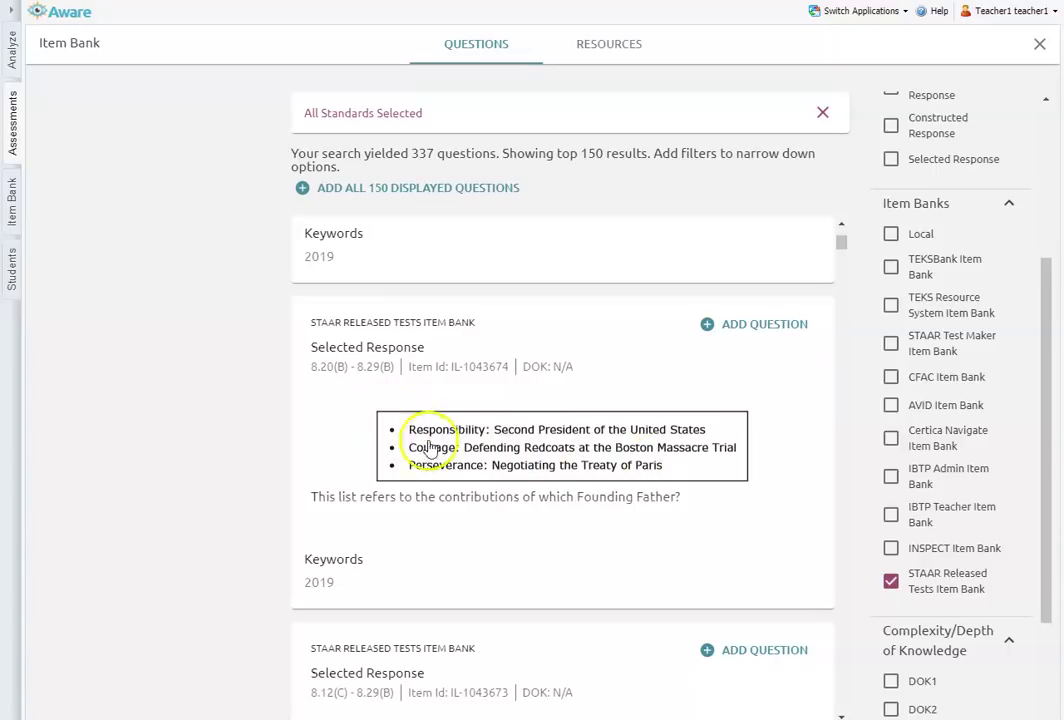
left_click(765, 325)
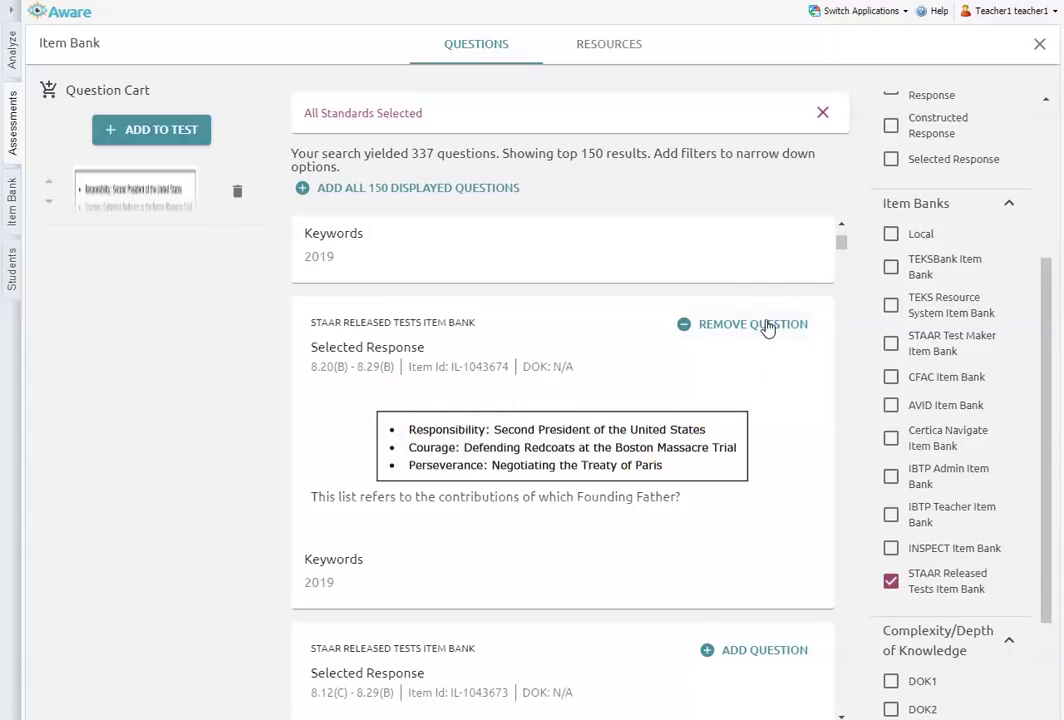
left_click(161, 130)
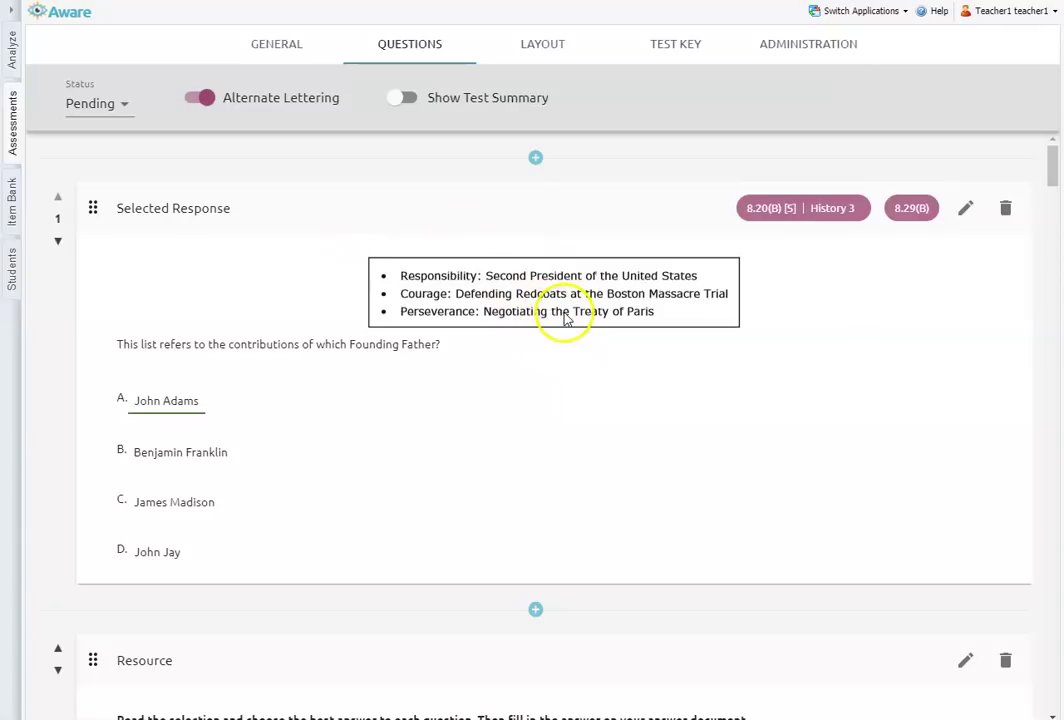
- Examine the alternative text field of the list image in the Founding Father question, and save the question without changes
left_click(965, 210)
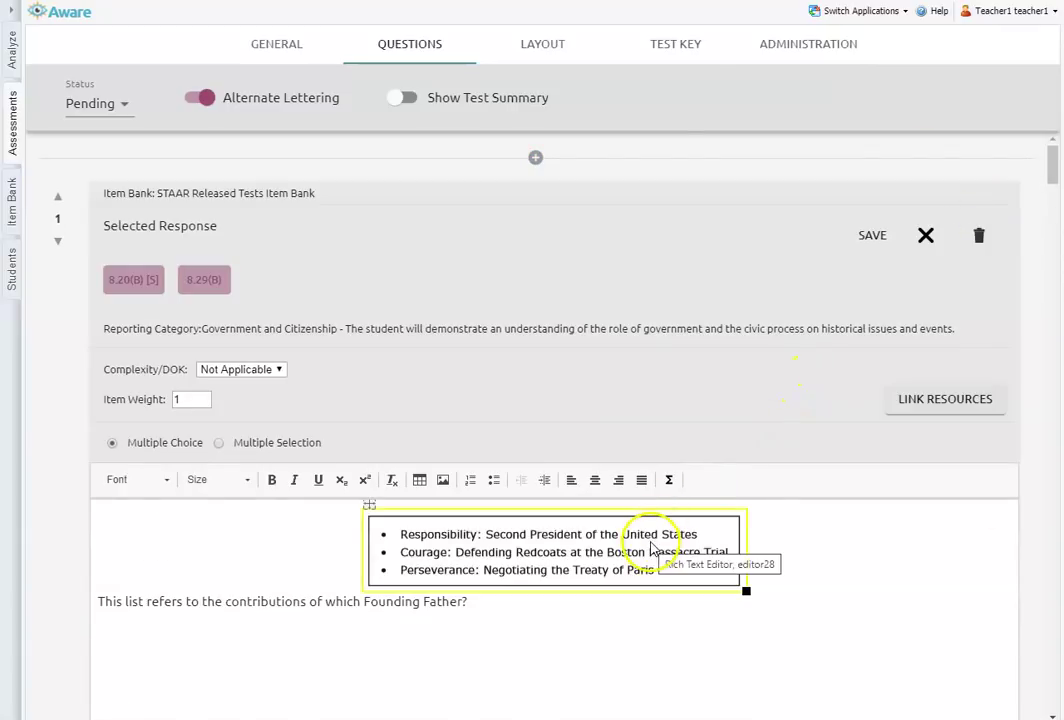
double_click(651, 548)
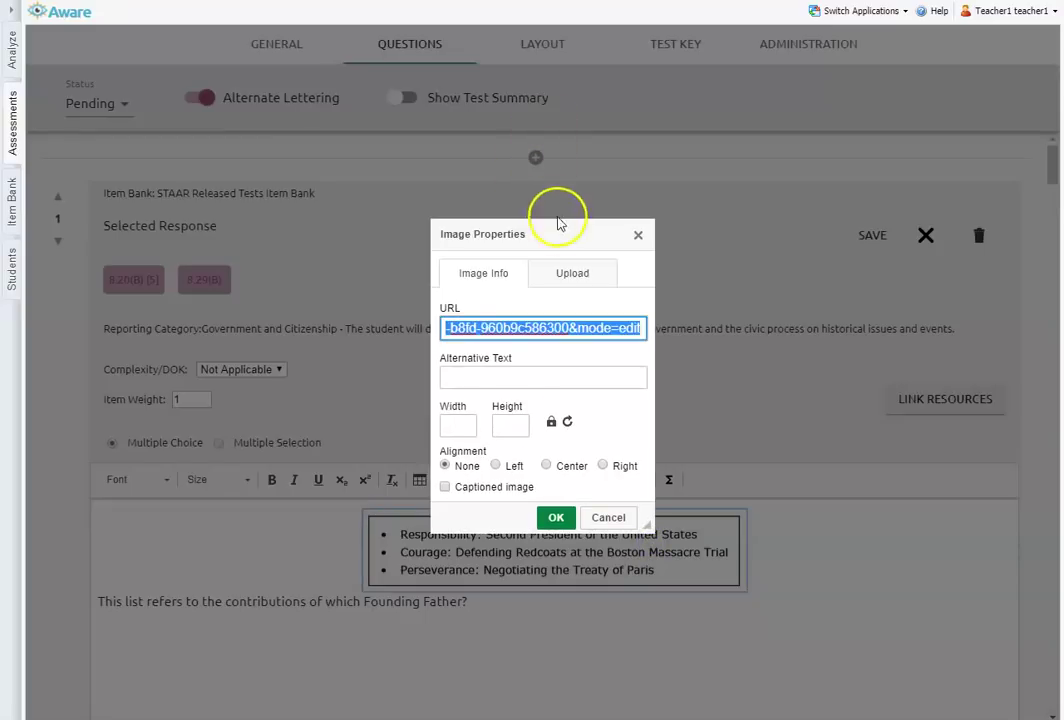
left_click_drag(561, 235, 568, 204)
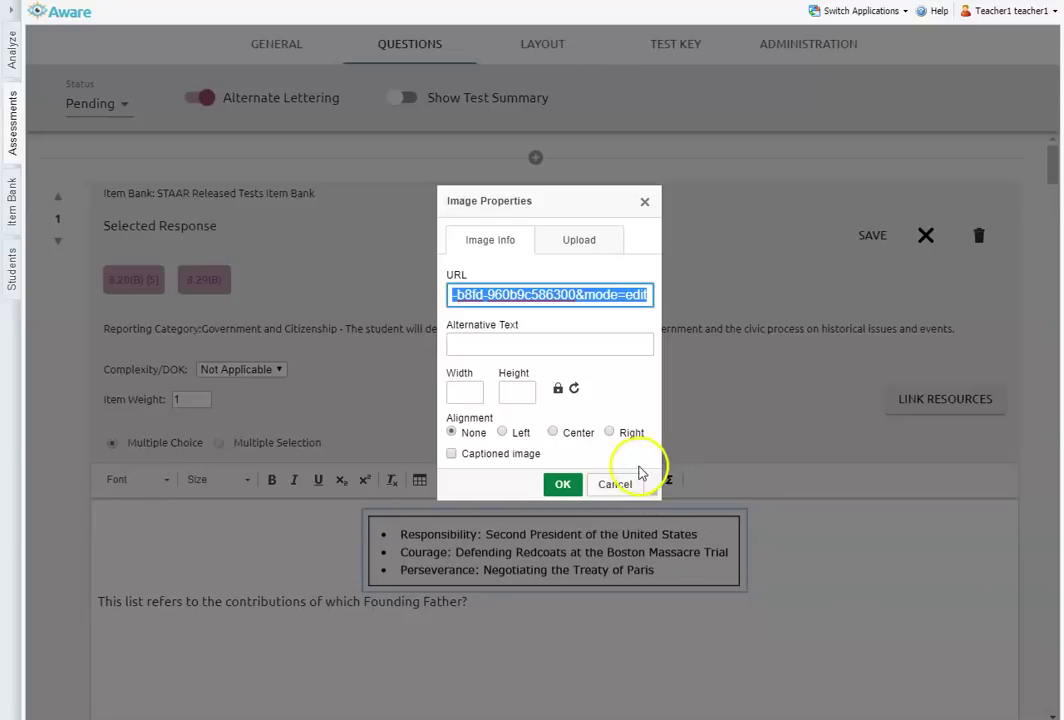
left_click(644, 202)
left_click(580, 528)
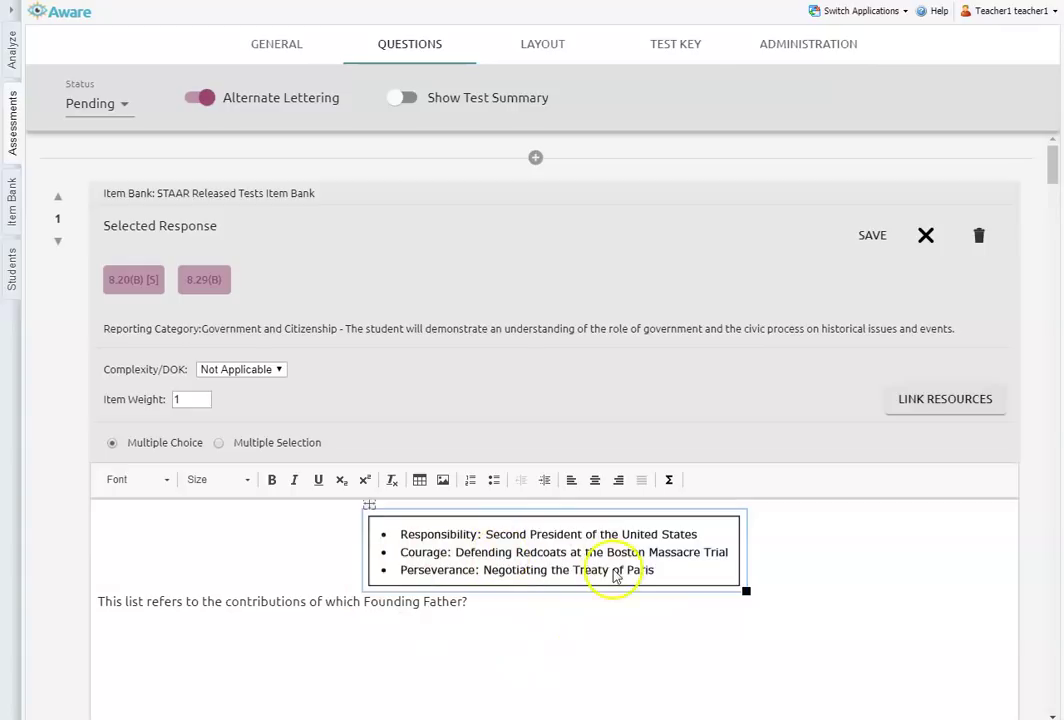
left_click(681, 644)
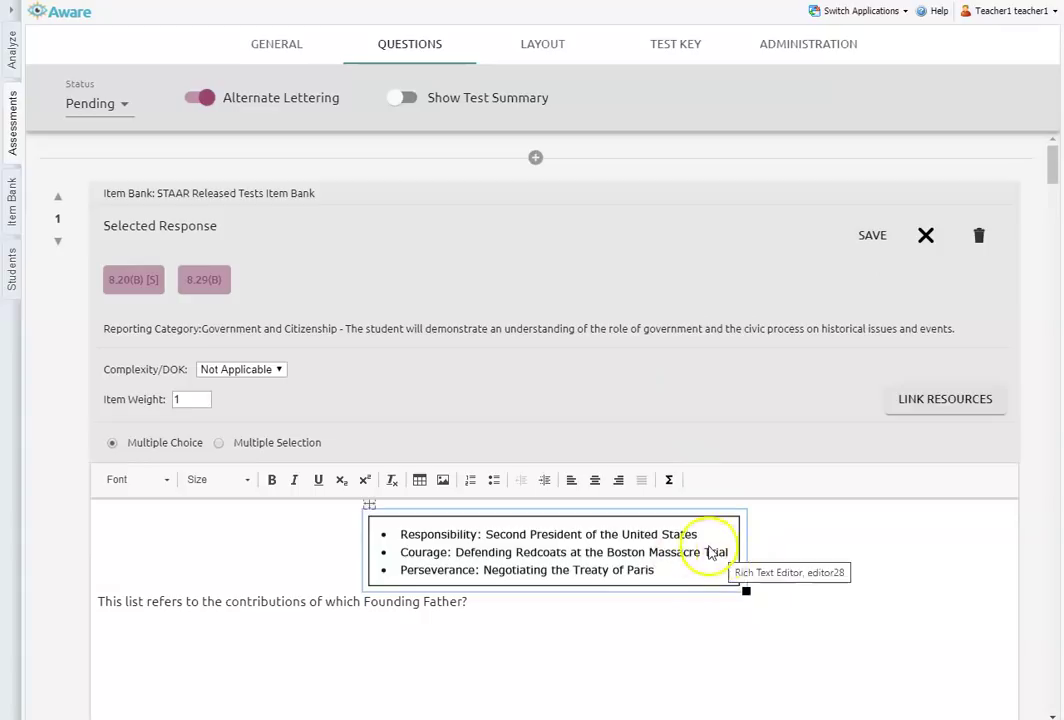
left_click(873, 238)
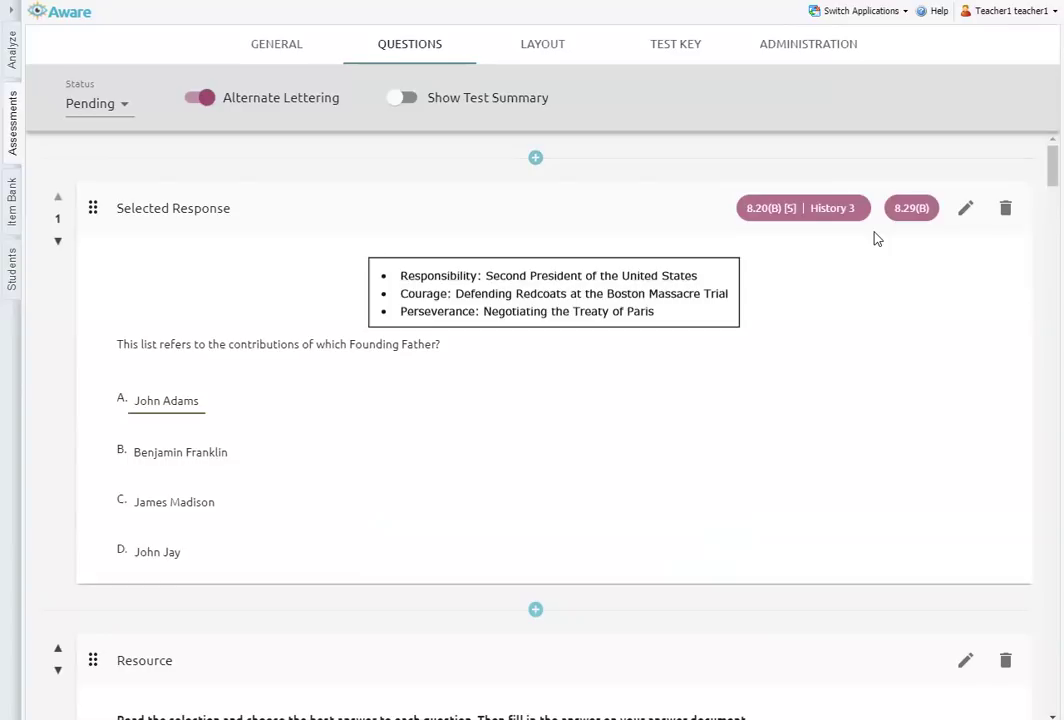